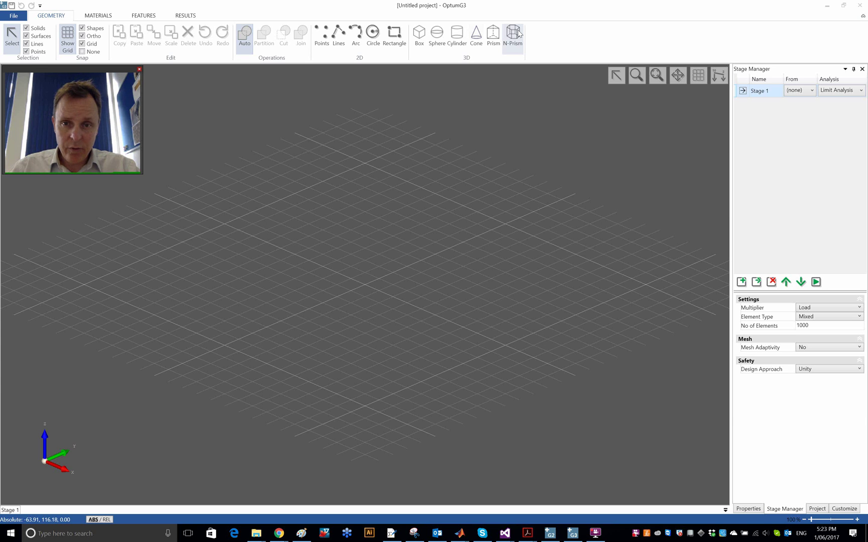
Step: Draw a 12-sided N-Prism pile at the origin with radius 0.5 and height 15, then zoom to fit it
{"action": "left_click", "coordinate": [519, 34]}
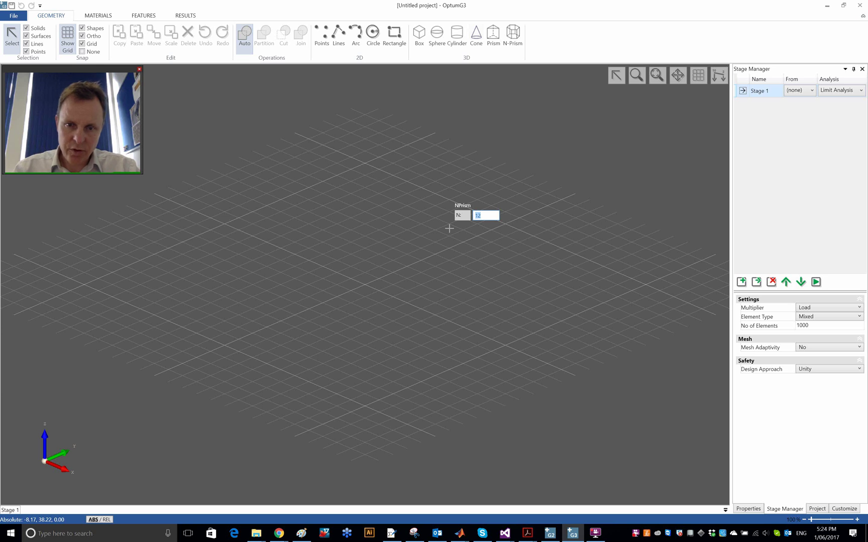
{"action": "key", "text": "Return"}
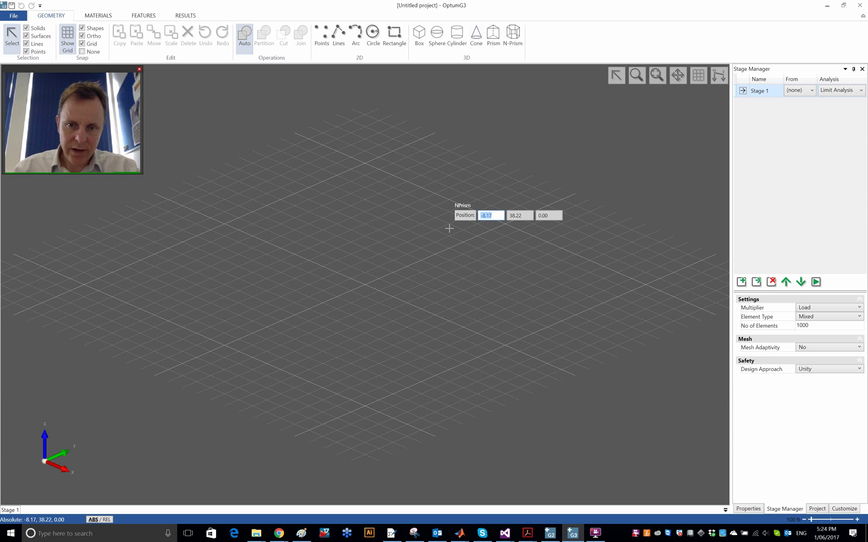
{"action": "left_click", "coordinate": [365, 283]}
{"action": "type", "text": "0.5"}
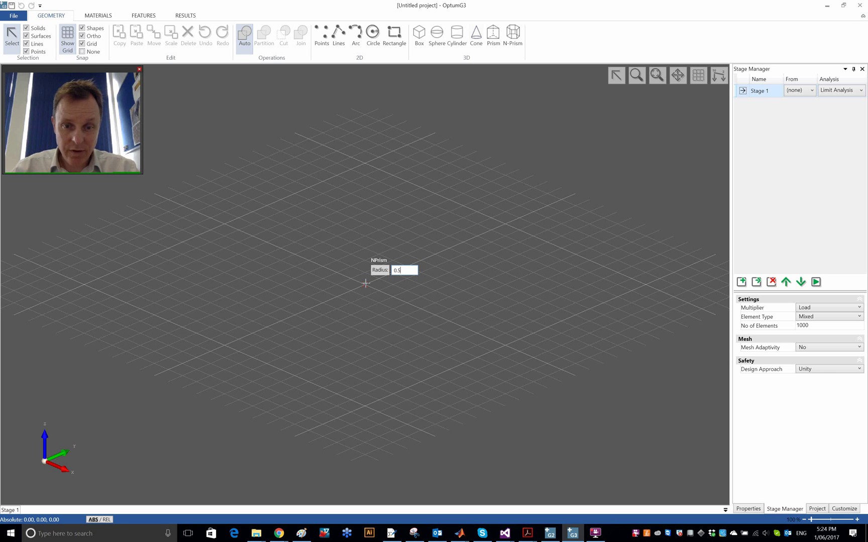
{"action": "key", "text": "Return"}
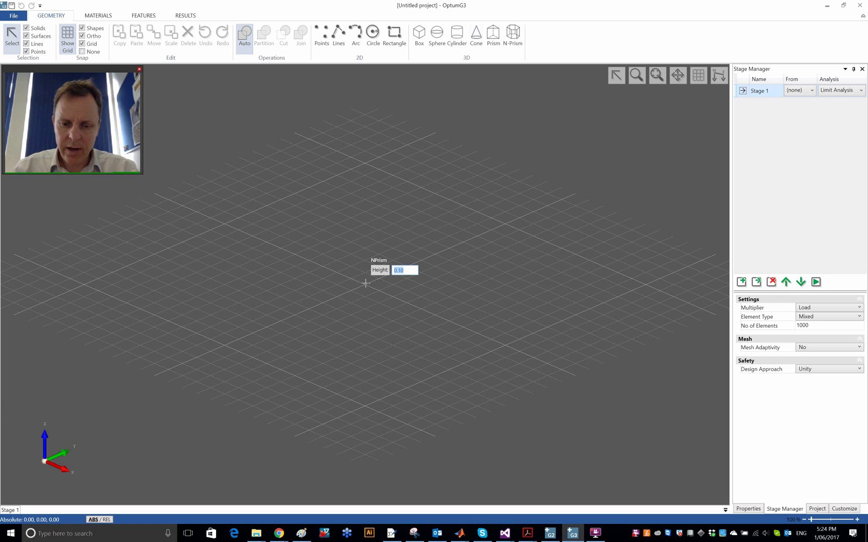
{"action": "type", "text": "15"}
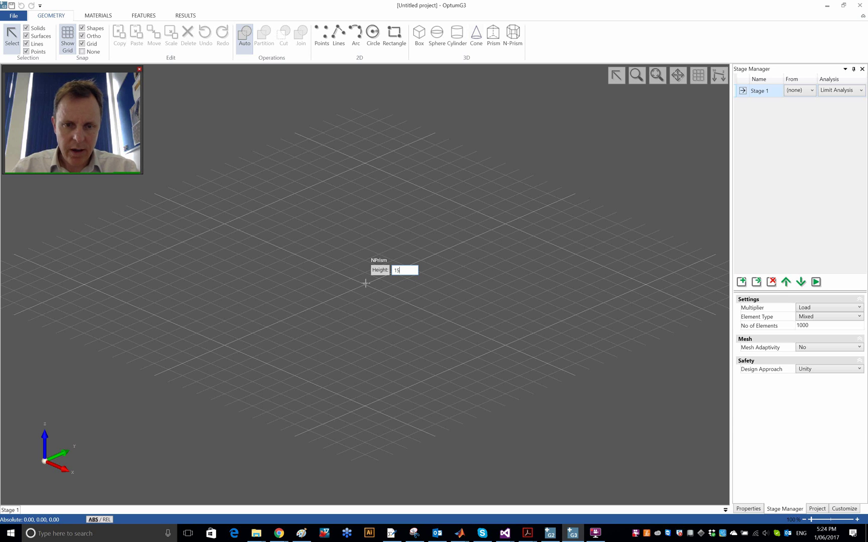
{"action": "key", "text": "Return"}
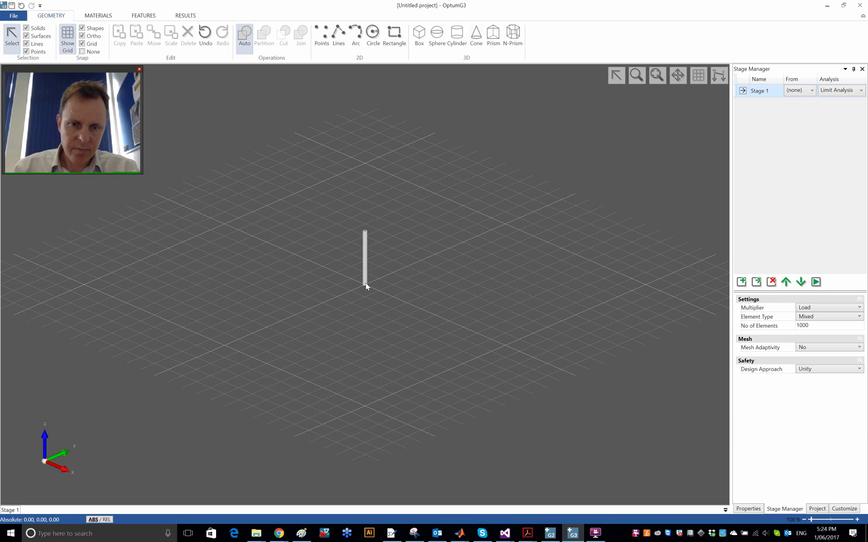
{"action": "left_click", "coordinate": [659, 74]}
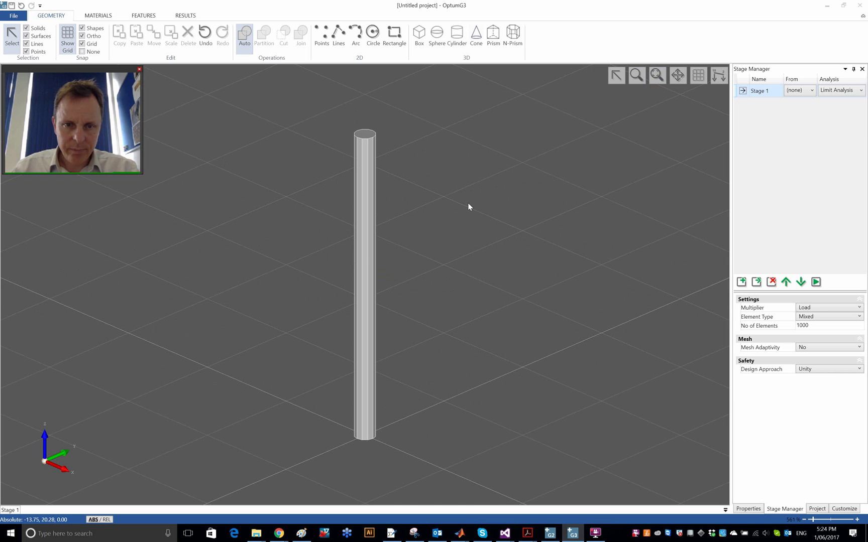
{"action": "scroll", "coordinate": [465, 204], "scroll_direction": "down", "scroll_amount": 4}
{"action": "scroll", "coordinate": [447, 300], "scroll_direction": "up", "scroll_amount": 3}
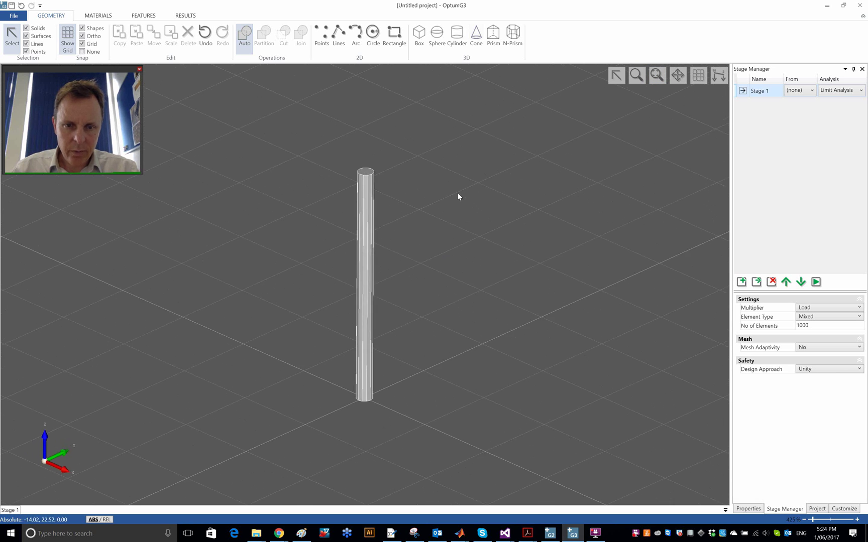
{"action": "scroll", "coordinate": [452, 205], "scroll_direction": "down", "scroll_amount": 3}
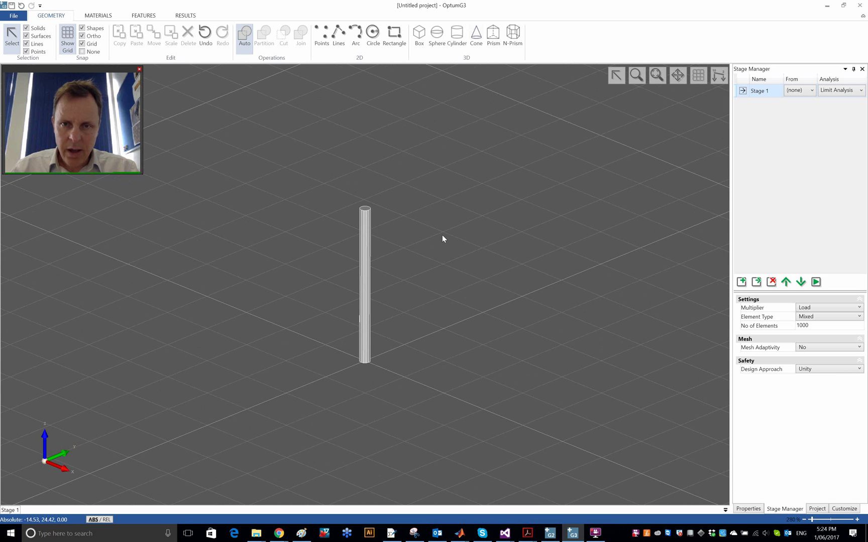
{"action": "scroll", "coordinate": [442, 238], "scroll_direction": "down", "scroll_amount": 2}
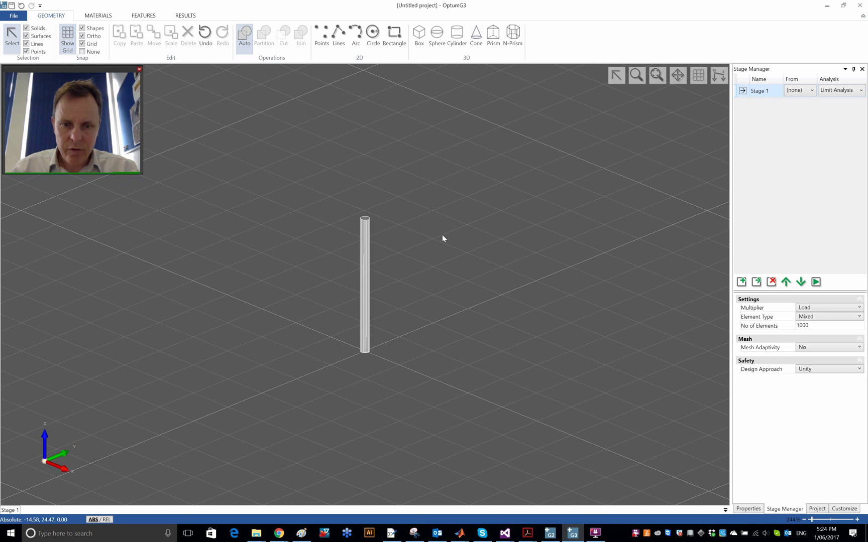
{"action": "middle_click_drag", "start_coordinate": [436, 253], "coordinate": [437, 254]}
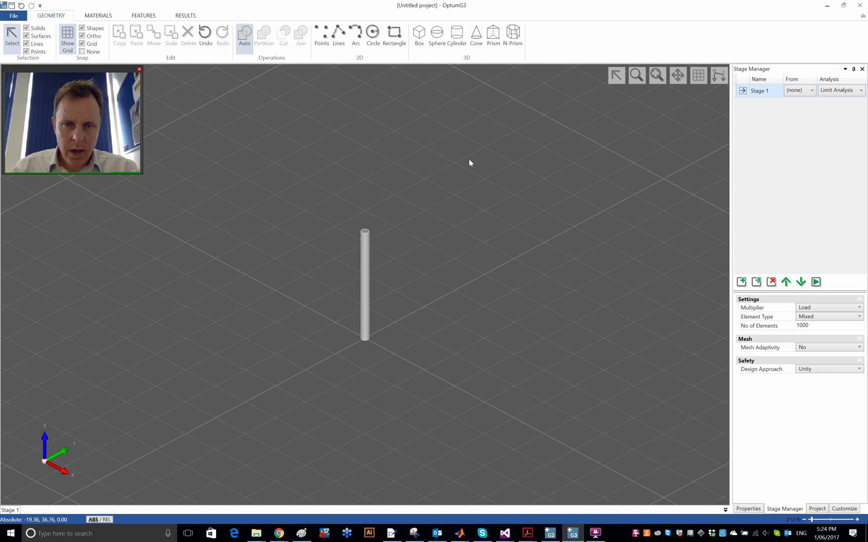
Step: Draw a box from corner (10,-10,0) to (-10,10,0) with height 5 around the pile
{"action": "left_click", "coordinate": [420, 48]}
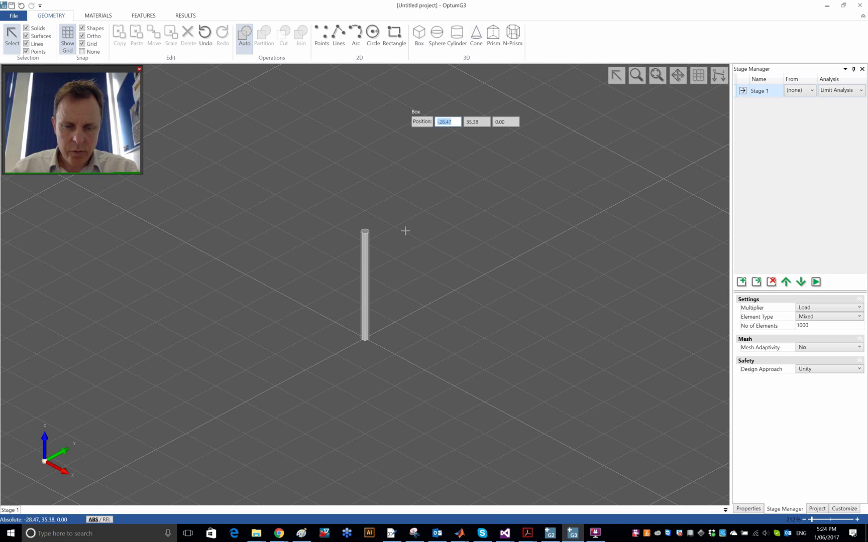
{"action": "left_click", "coordinate": [366, 402]}
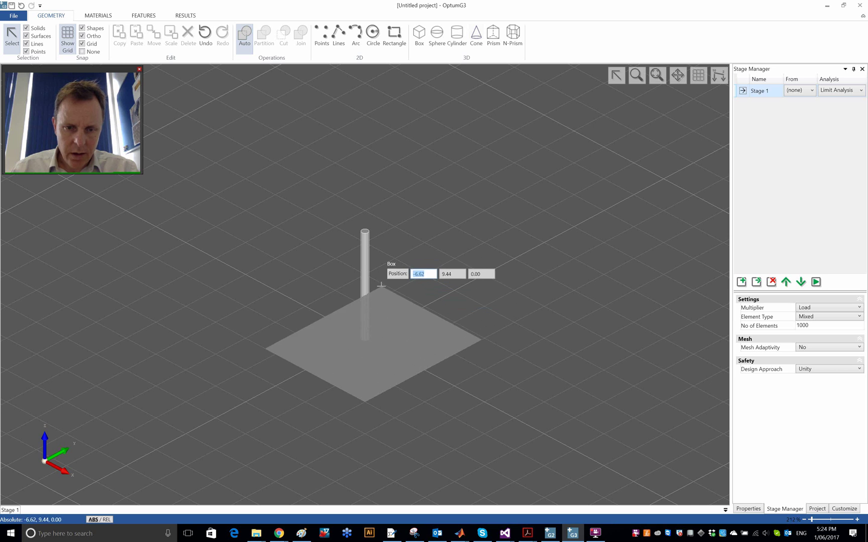
{"action": "middle_click_drag", "start_coordinate": [381, 275], "coordinate": [377, 221]}
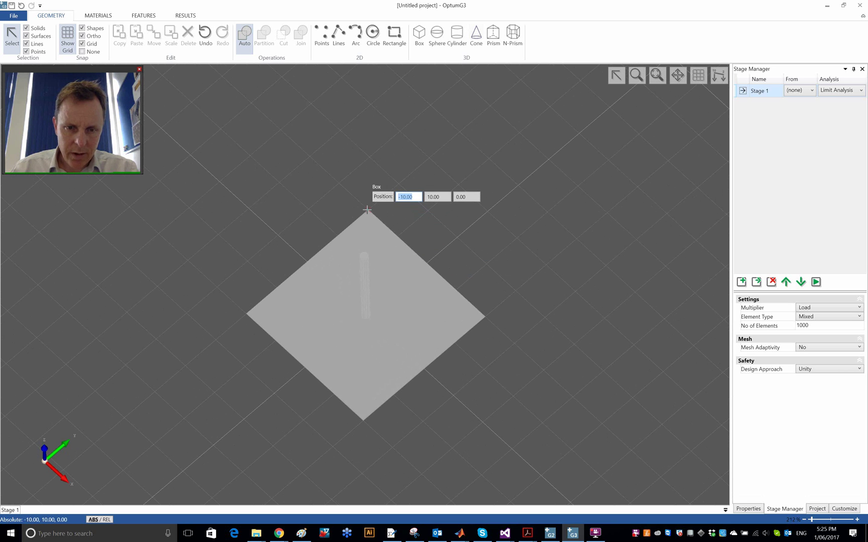
{"action": "left_click", "coordinate": [367, 209]}
{"action": "type", "text": "5"}
{"action": "key", "text": "Return"}
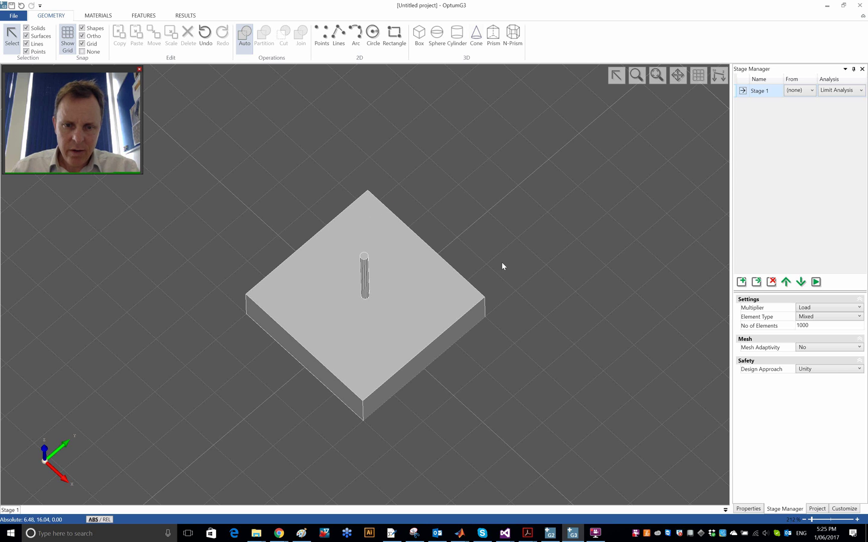
{"action": "middle_click_drag", "start_coordinate": [506, 236], "coordinate": [512, 181]}
{"action": "middle_click_drag", "start_coordinate": [498, 273], "coordinate": [486, 298]}
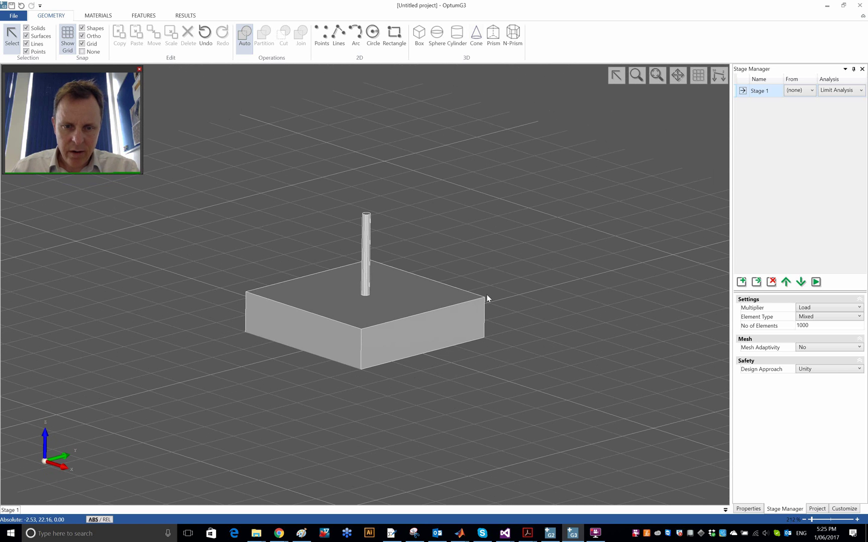
{"action": "left_click", "coordinate": [421, 340]}
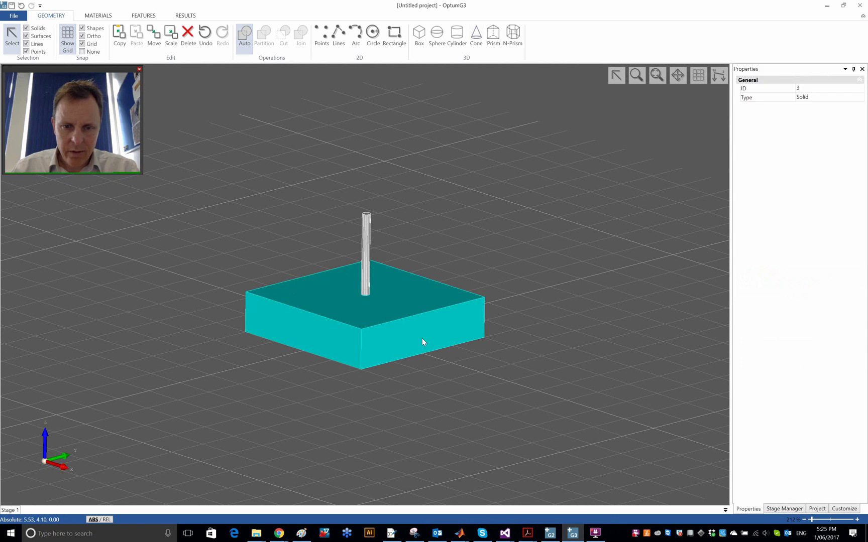
{"action": "left_click", "coordinate": [482, 258]}
{"action": "middle_click_drag", "start_coordinate": [424, 398], "coordinate": [454, 244]}
Step: Draw a second box on the same 20 × 20 footprint with height -5 below the first
{"action": "left_click", "coordinate": [419, 34]}
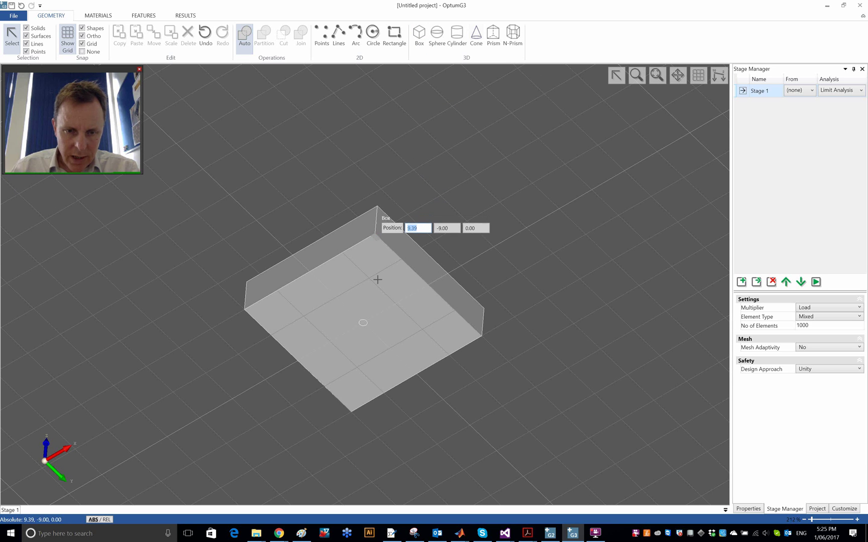
{"action": "left_click", "coordinate": [357, 405]}
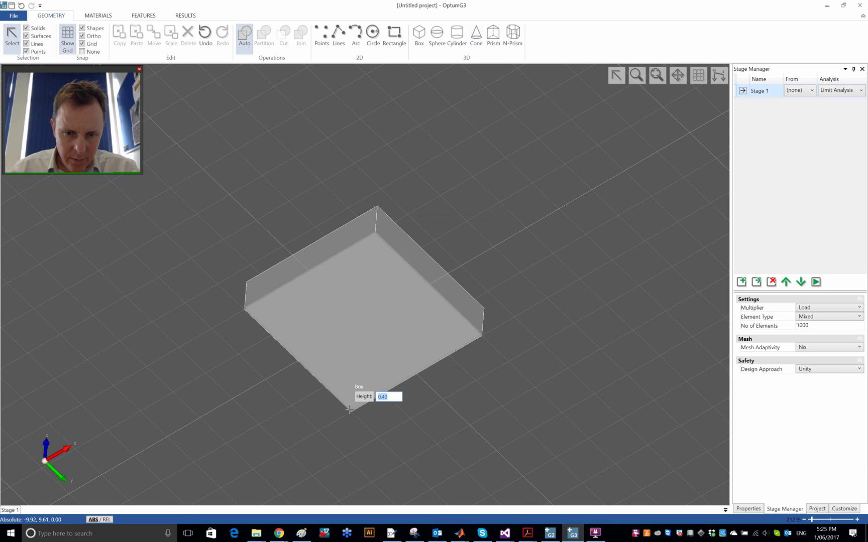
{"action": "type", "text": "-5"}
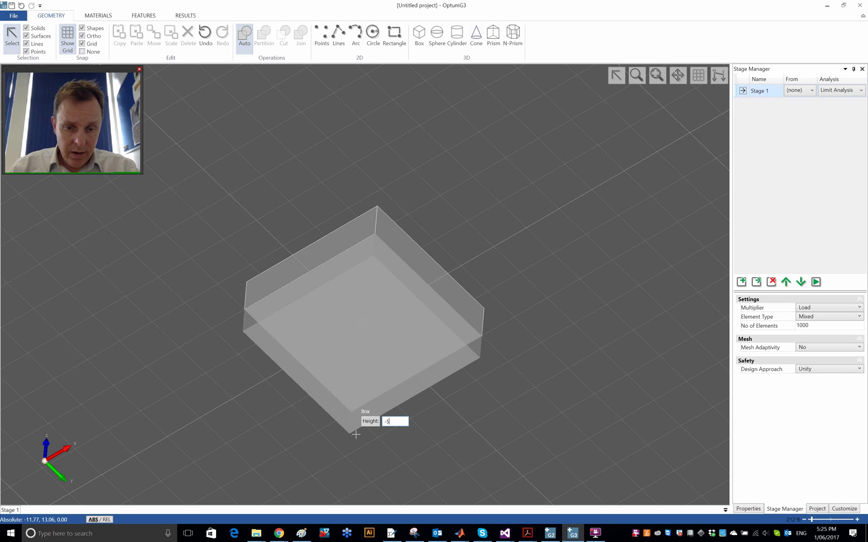
{"action": "key", "text": "Return"}
{"action": "key", "text": "Escape"}
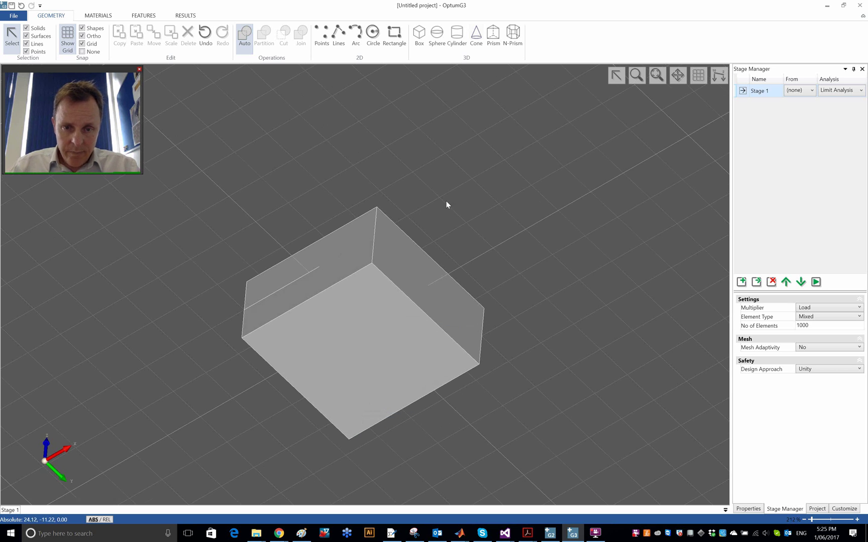
{"action": "middle_click_drag", "start_coordinate": [428, 229], "coordinate": [401, 300]}
{"action": "scroll", "coordinate": [361, 314], "scroll_direction": "up", "scroll_amount": 4}
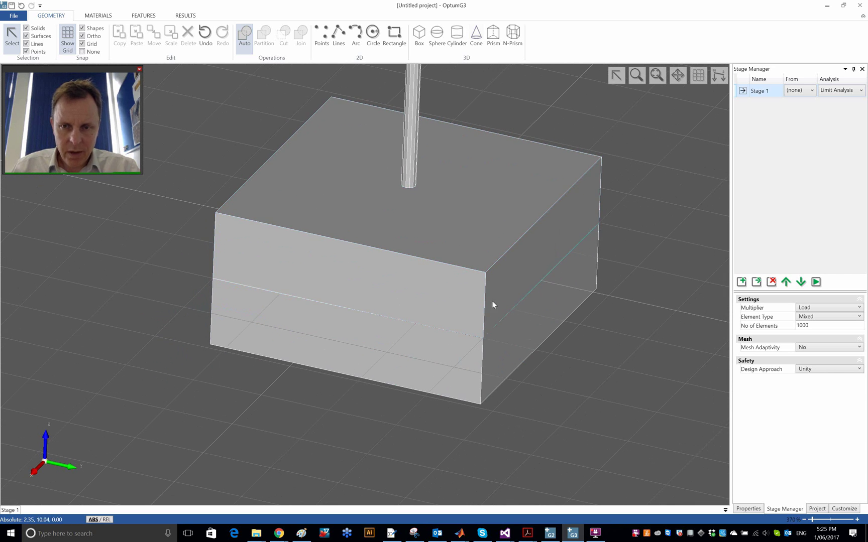
{"action": "scroll", "coordinate": [409, 258], "scroll_direction": "down", "scroll_amount": 3}
{"action": "middle_click_drag", "start_coordinate": [409, 258], "coordinate": [391, 285]}
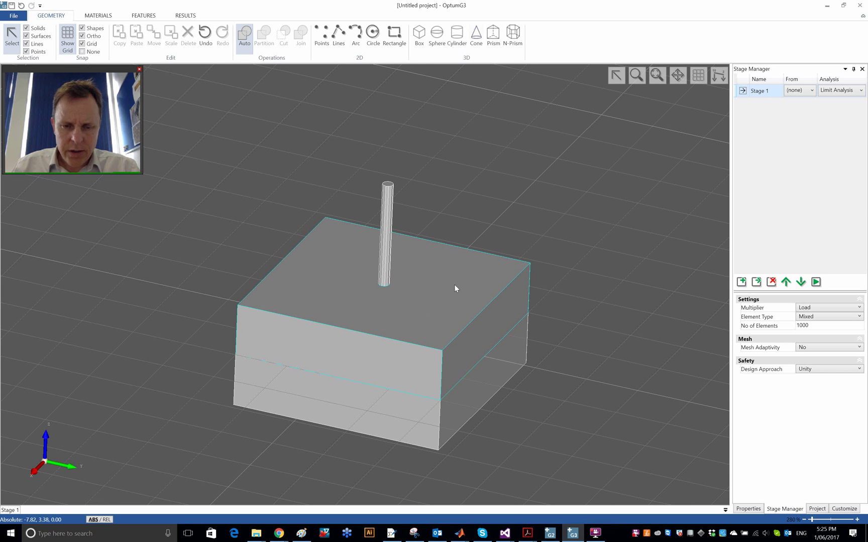
{"action": "middle_click_drag", "start_coordinate": [510, 217], "coordinate": [480, 226]}
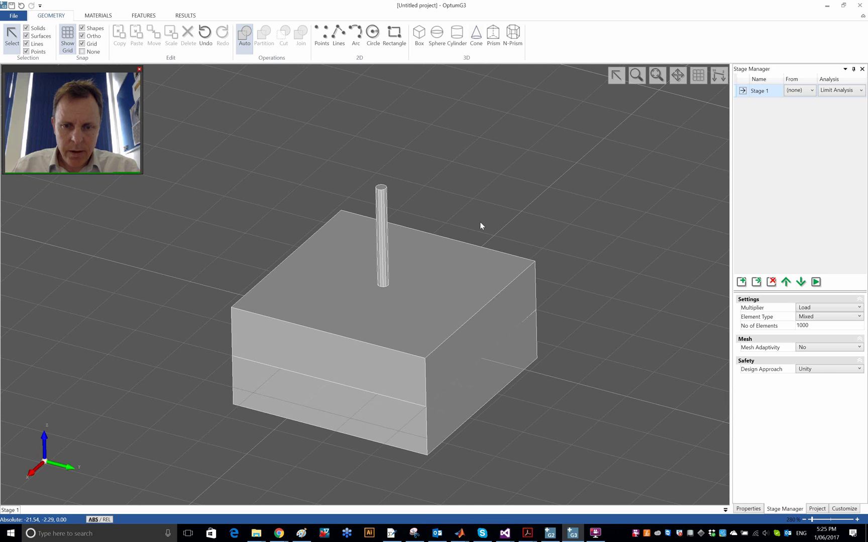
Step: Assign the Tresca Basic material to both soil layers
{"action": "left_click", "coordinate": [425, 301]}
{"action": "left_click", "coordinate": [354, 411], "text": "ctrl"}
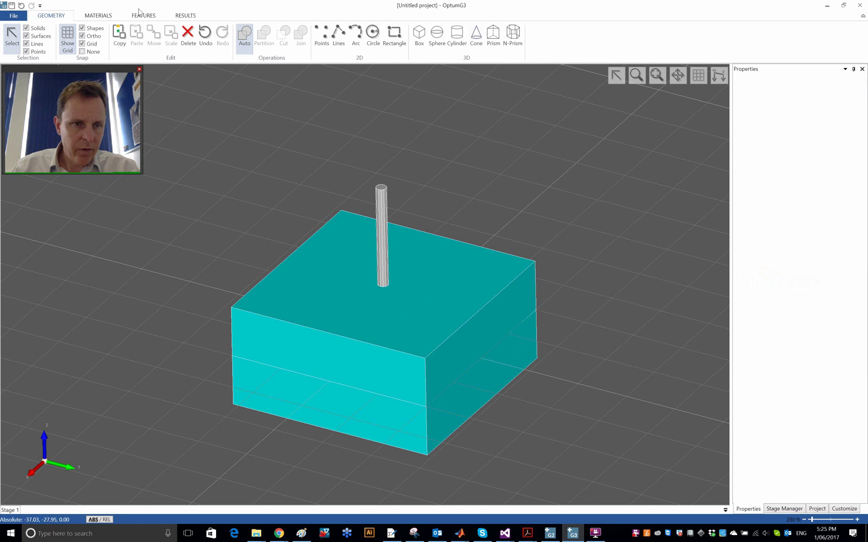
{"action": "left_click", "coordinate": [98, 16]}
{"action": "left_click", "coordinate": [114, 39]}
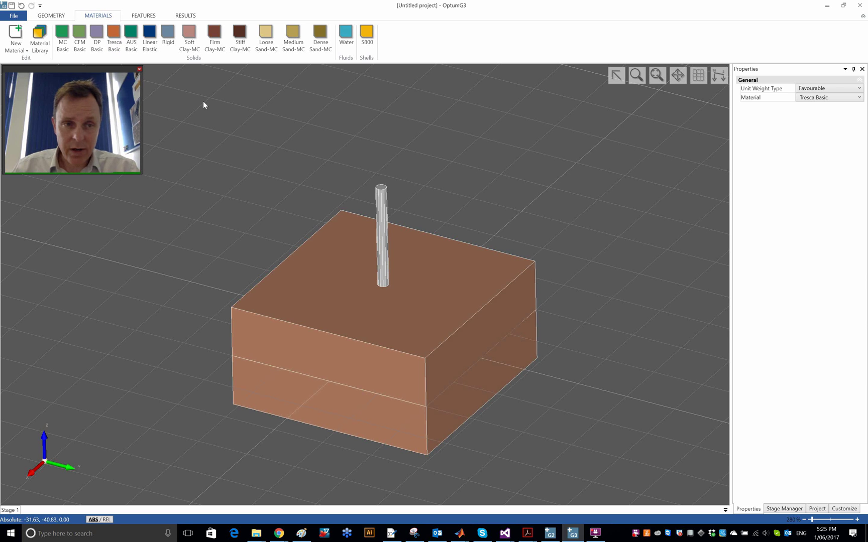
{"action": "left_click", "coordinate": [219, 109]}
Step: Change Tresca Basic's undrained shear strength su from 100 to 50 kPa
{"action": "left_click", "coordinate": [108, 29]}
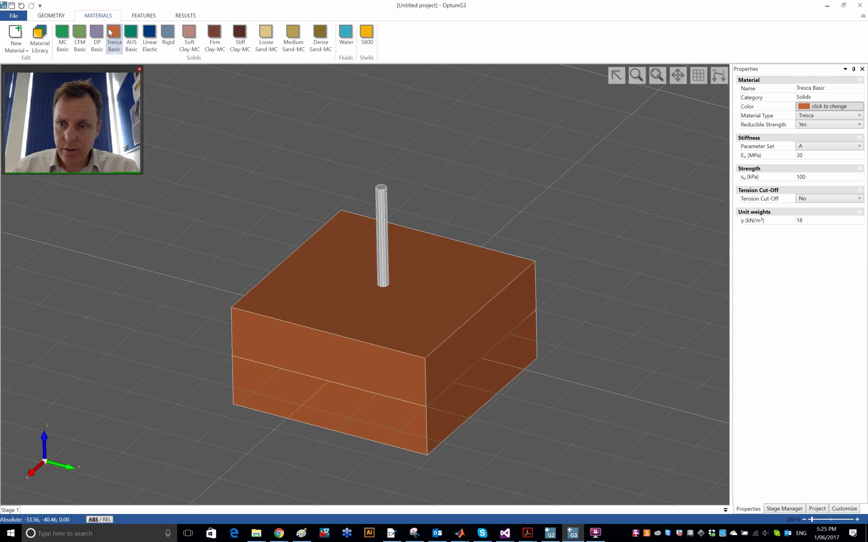
{"action": "double_click", "coordinate": [801, 177]}
{"action": "type", "text": "50"}
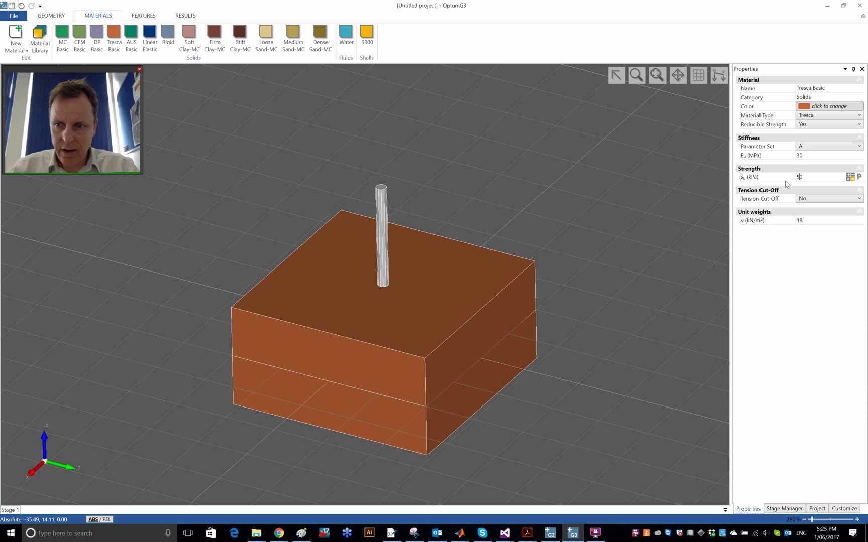
{"action": "key", "text": "Tab"}
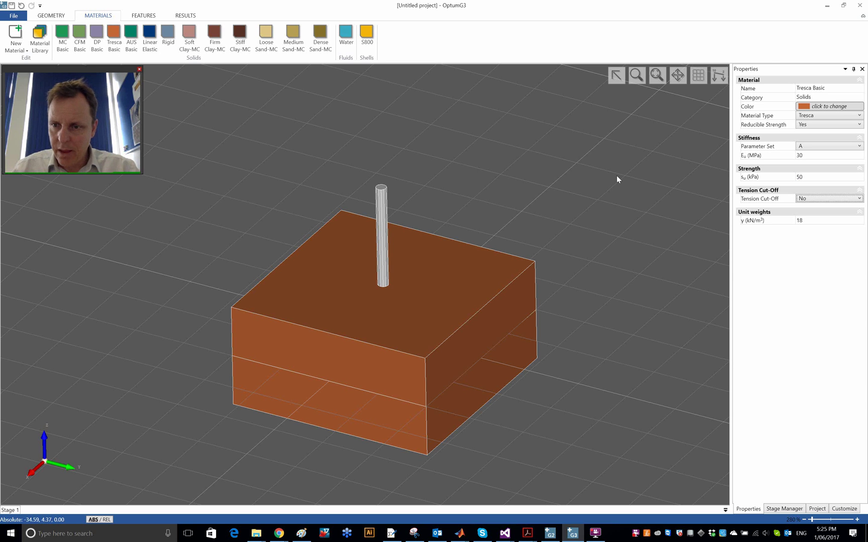
{"action": "key", "text": "Tab"}
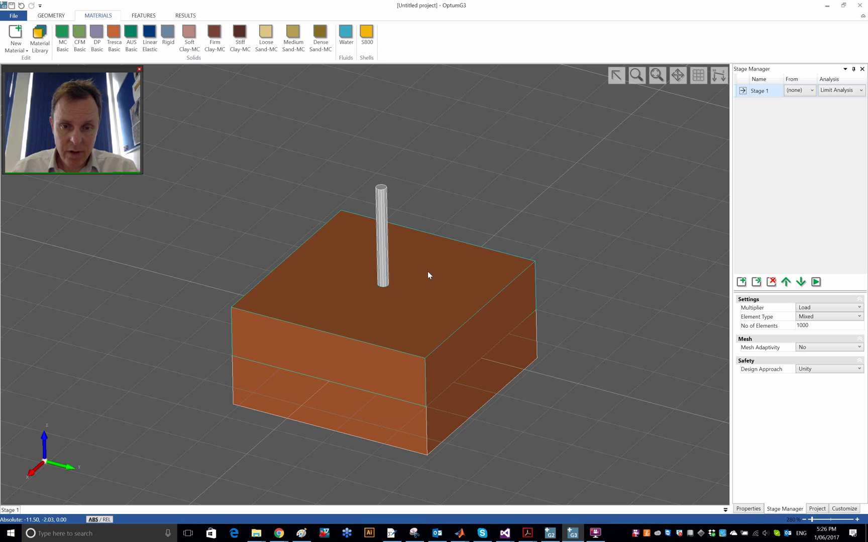
Step: Hide the top soil layer to expose the pile
{"action": "left_click", "coordinate": [431, 258]}
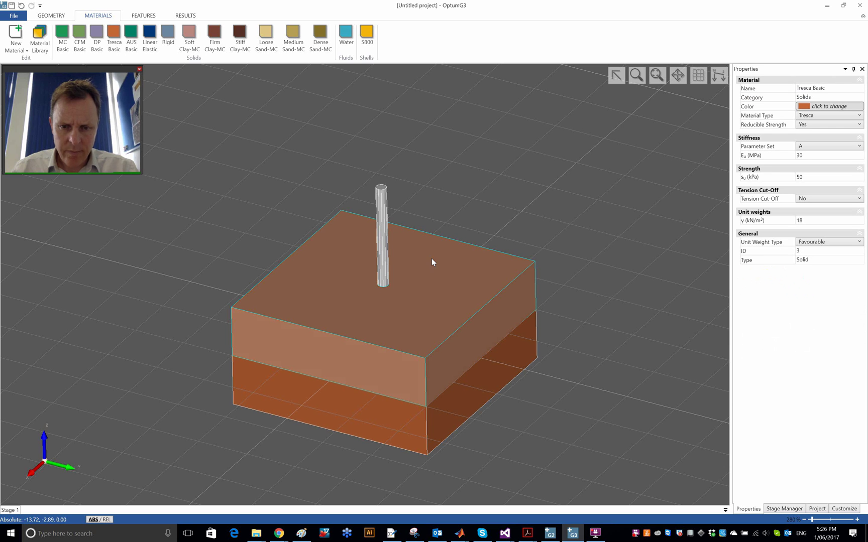
{"action": "right_click", "coordinate": [431, 258]}
{"action": "left_click", "coordinate": [481, 346]}
{"action": "scroll", "coordinate": [391, 324], "scroll_direction": "up", "scroll_amount": 4}
{"action": "scroll", "coordinate": [408, 287], "scroll_direction": "up", "scroll_amount": 1}
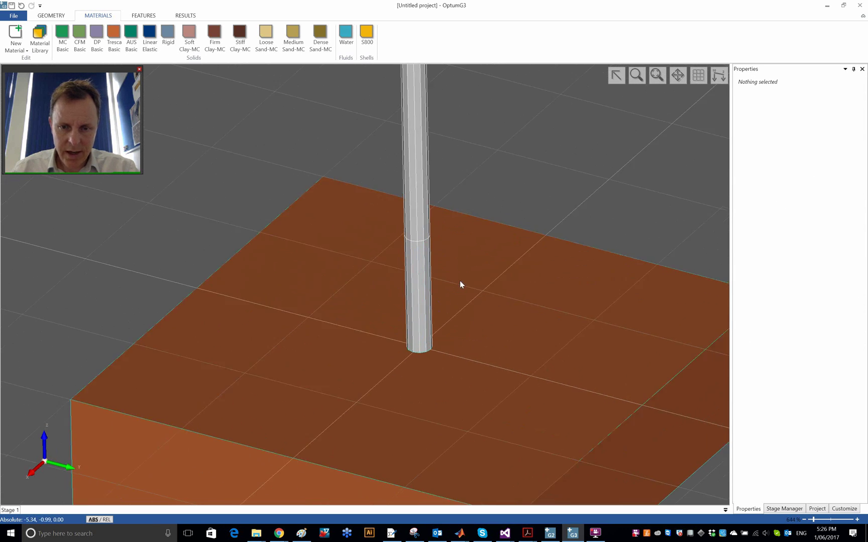
Step: Assign Rigid material to both pile parts and set its unit weight γ to 23
{"action": "left_click", "coordinate": [368, 273]}
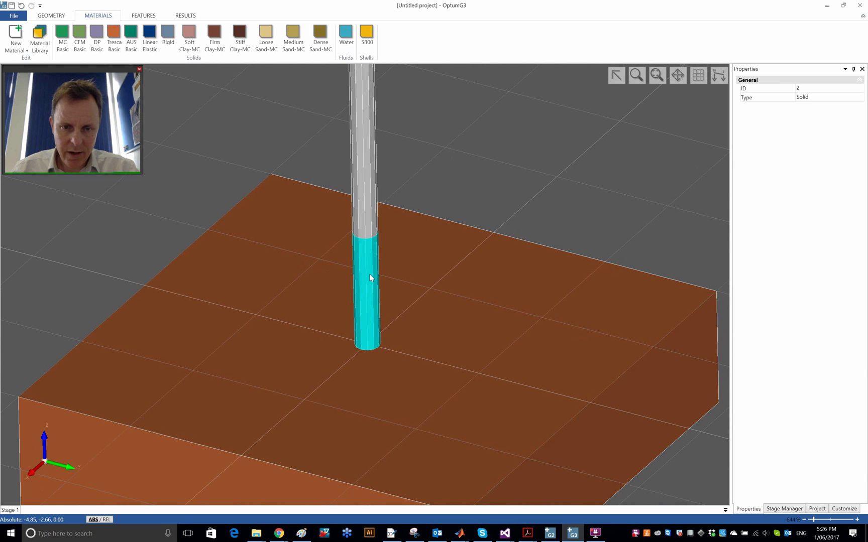
{"action": "left_click", "coordinate": [369, 219], "text": "shift"}
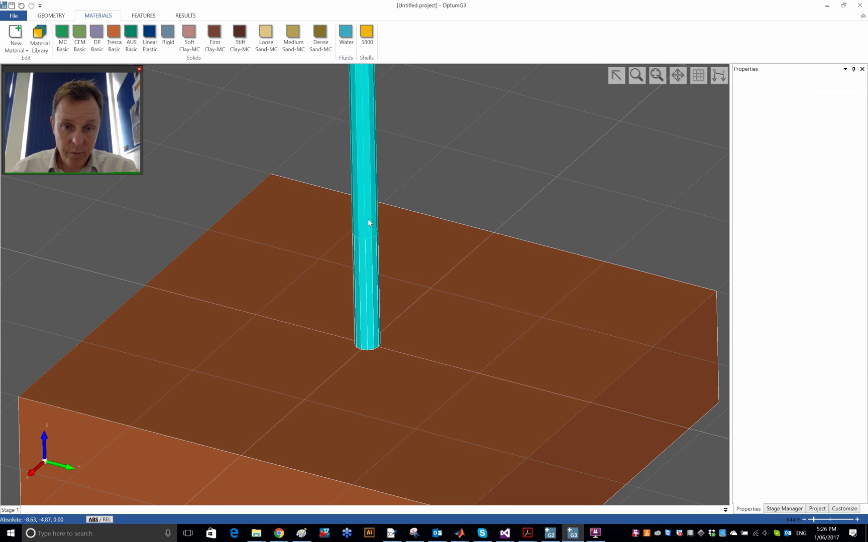
{"action": "left_click", "coordinate": [164, 36]}
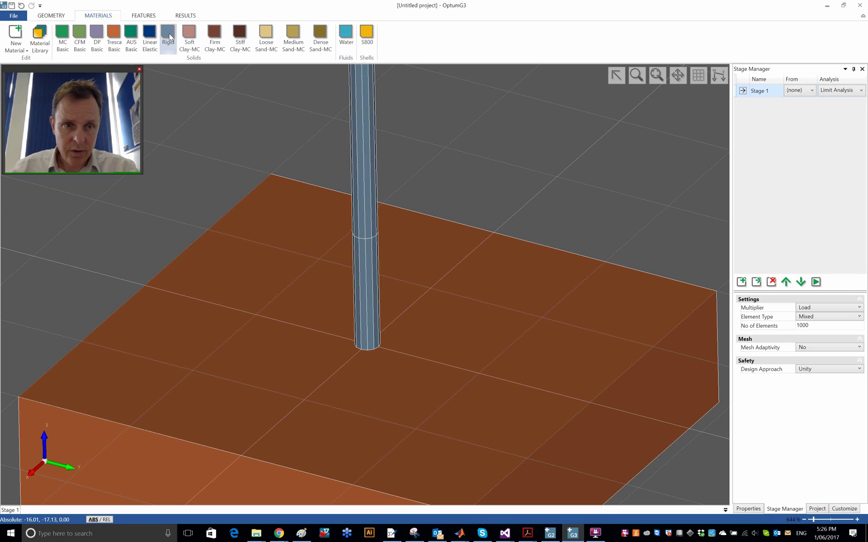
{"action": "left_click", "coordinate": [169, 37]}
{"action": "left_click", "coordinate": [821, 137]}
{"action": "type", "text": "23"}
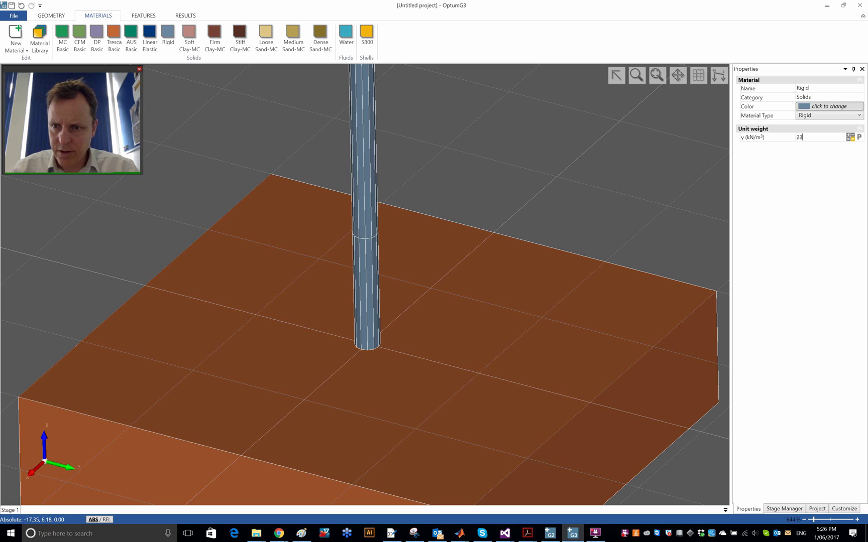
{"action": "left_click", "coordinate": [547, 170]}
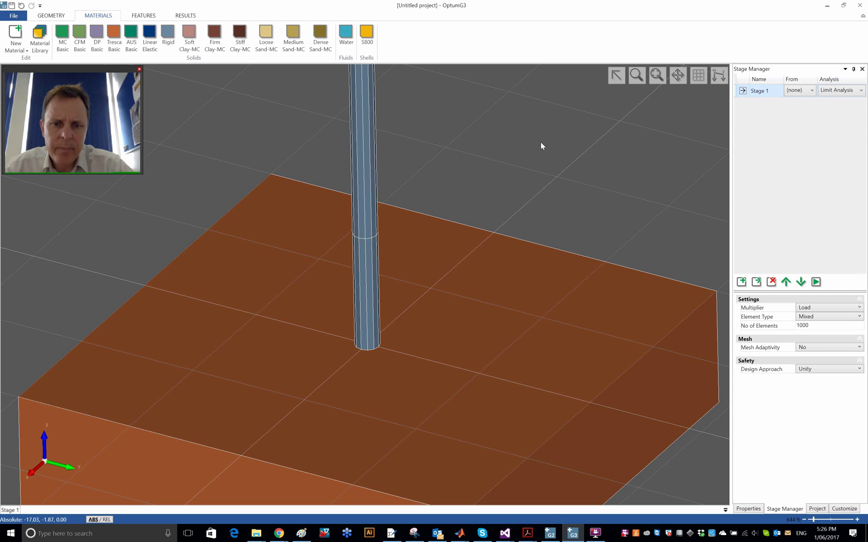
Step: Unhide the top soil layer, fit the view, and toggle its transparency on and off
{"action": "right_click", "coordinate": [527, 151]}
{"action": "left_click", "coordinate": [572, 254]}
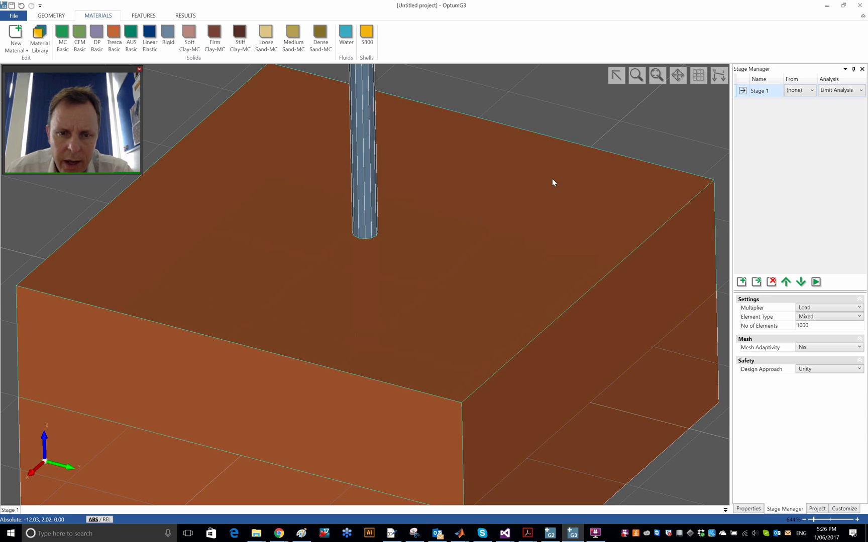
{"action": "left_click", "coordinate": [655, 76]}
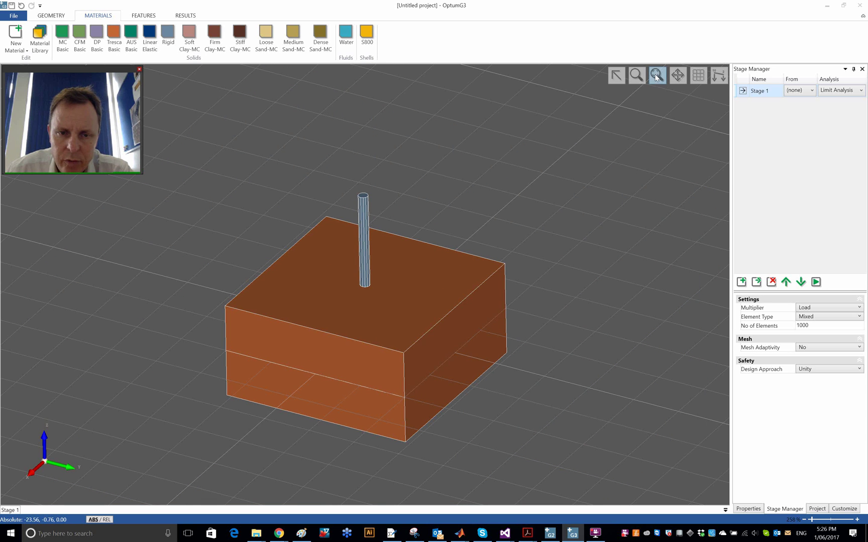
{"action": "left_click", "coordinate": [427, 266]}
{"action": "right_click", "coordinate": [426, 266]}
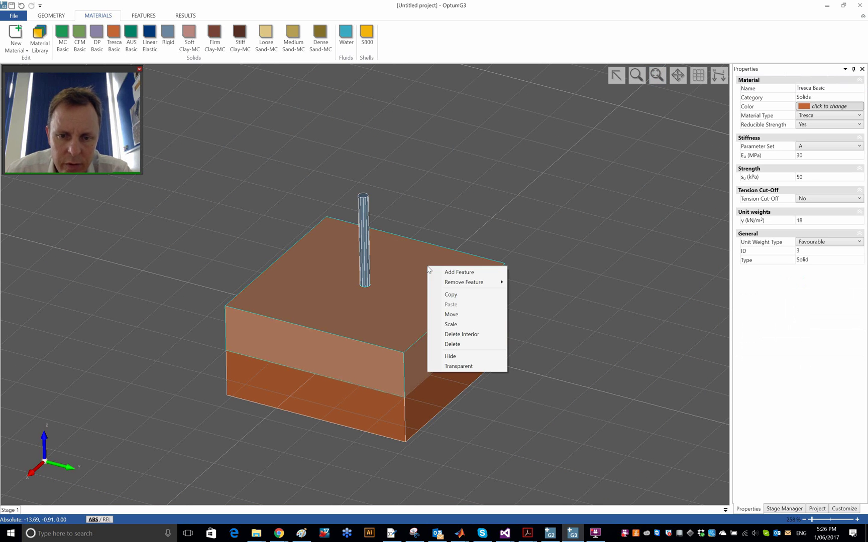
{"action": "left_click", "coordinate": [484, 366]}
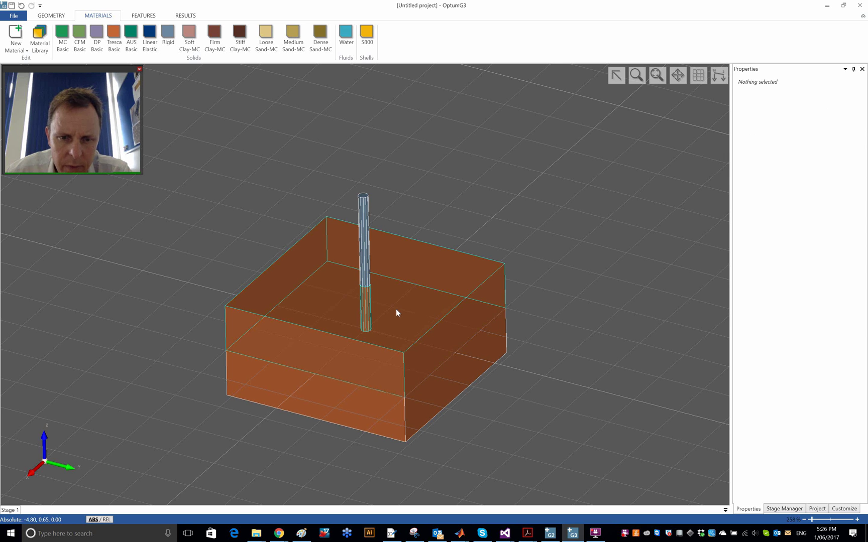
{"action": "left_click", "coordinate": [330, 409]}
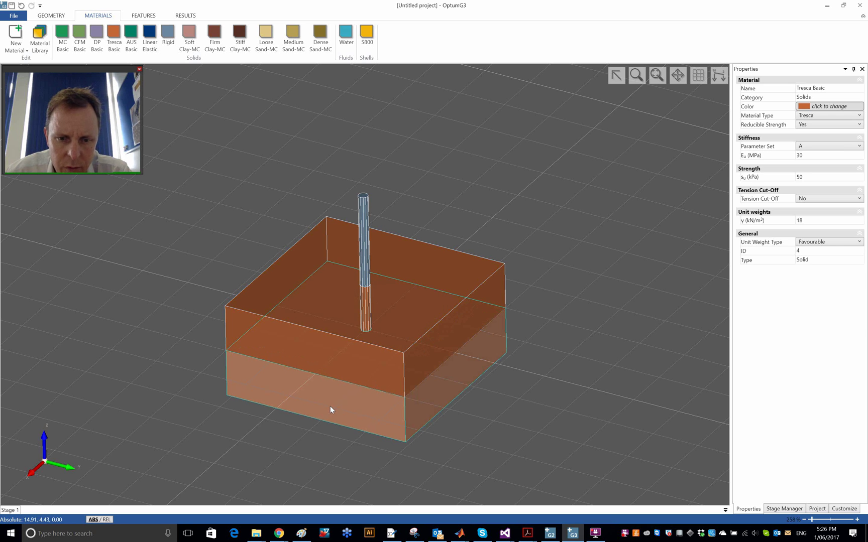
{"action": "left_click", "coordinate": [371, 364]}
{"action": "right_click", "coordinate": [375, 360]}
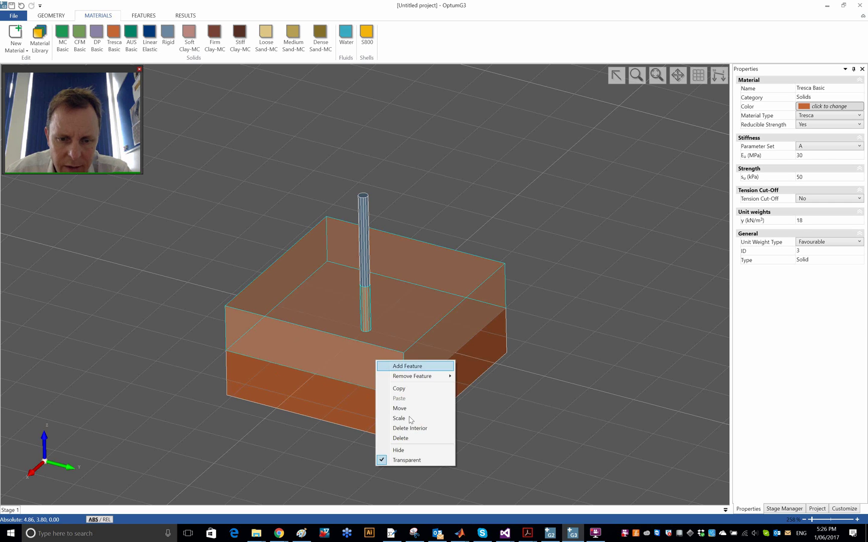
{"action": "left_click", "coordinate": [417, 460]}
Step: Hide the upper soil layer once more, then show it again and fit the whole model
{"action": "right_click", "coordinate": [426, 293]}
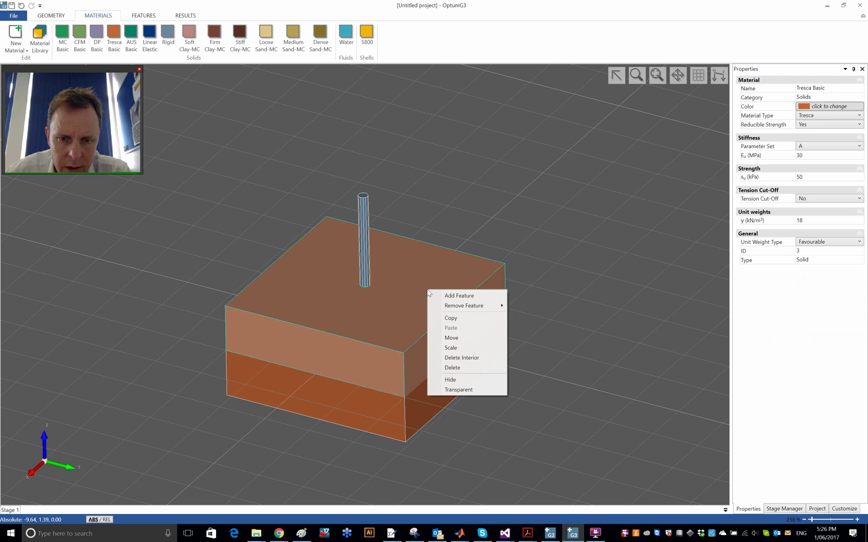
{"action": "left_click", "coordinate": [481, 381]}
{"action": "scroll", "coordinate": [369, 305], "scroll_direction": "up", "scroll_amount": 5}
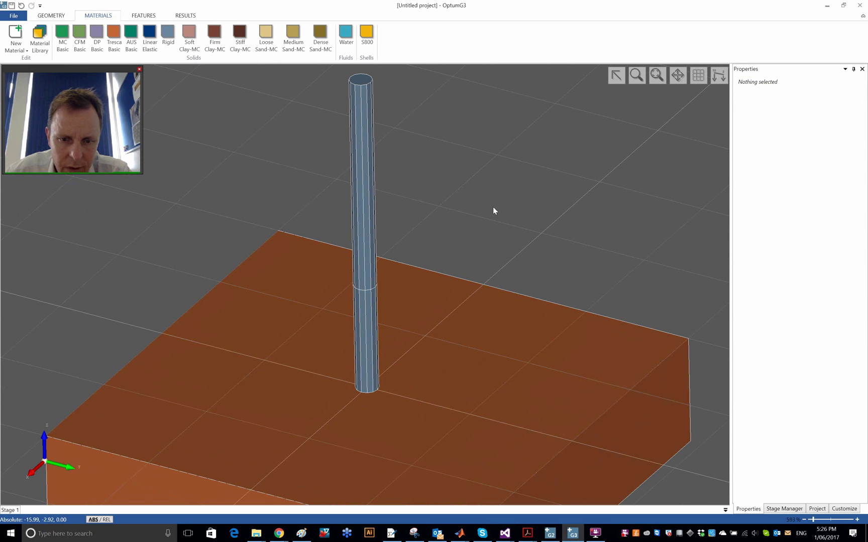
{"action": "right_click", "coordinate": [493, 207]}
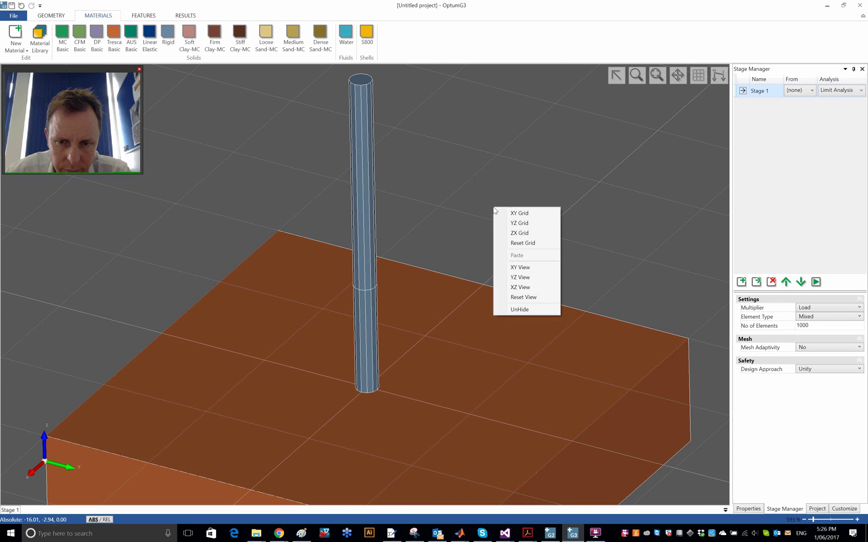
{"action": "left_click", "coordinate": [532, 309]}
{"action": "left_click", "coordinate": [650, 77]}
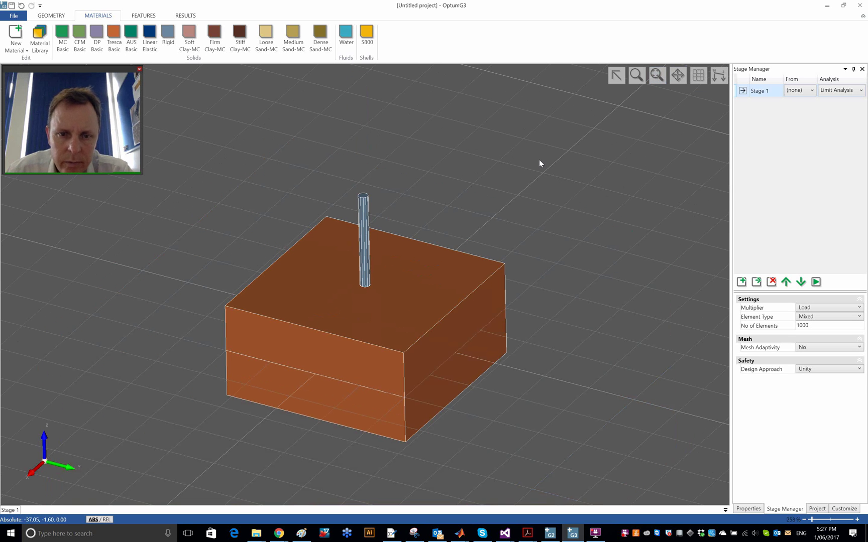
Step: Add Standard Fixities from the Features tab and orbit around the block to inspect them
{"action": "left_click", "coordinate": [144, 16]}
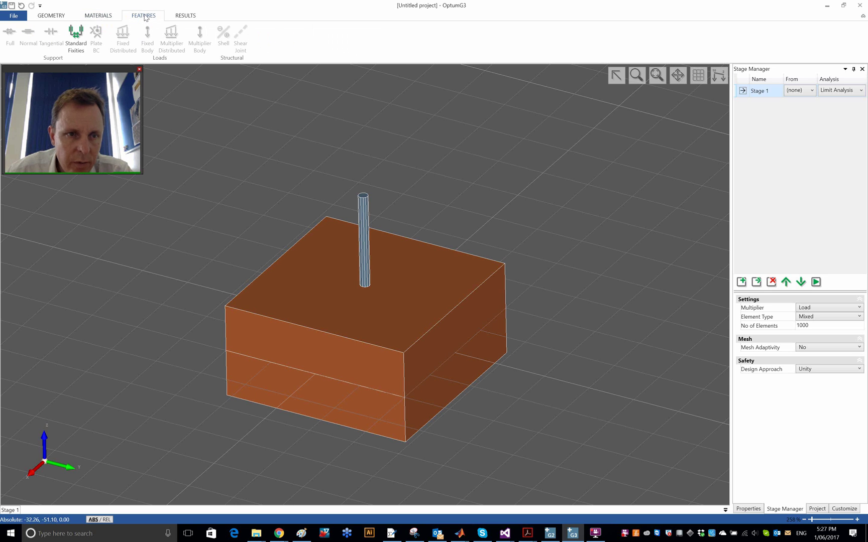
{"action": "left_click", "coordinate": [76, 37]}
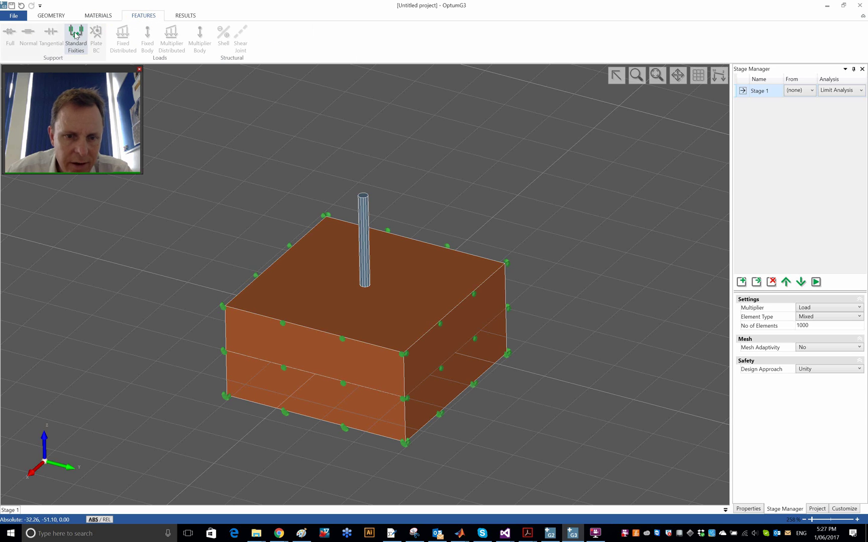
{"action": "left_click", "coordinate": [52, 16]}
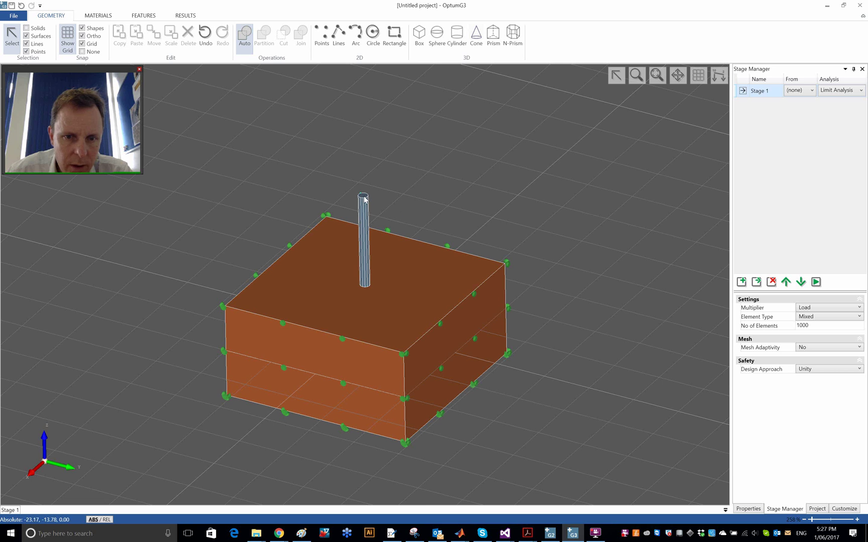
{"action": "scroll", "coordinate": [363, 197], "scroll_direction": "up", "scroll_amount": 5}
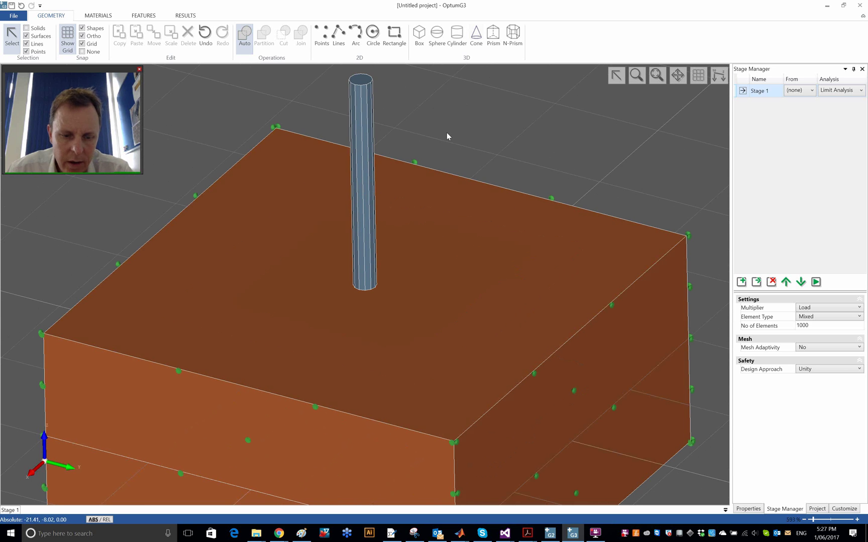
{"action": "mouse_move", "coordinate": [448, 137]}
{"action": "middle_mouse_down"}
{"action": "mouse_move", "coordinate": [453, 155]}
{"action": "mouse_move", "coordinate": [459, 140]}
{"action": "middle_mouse_up"}
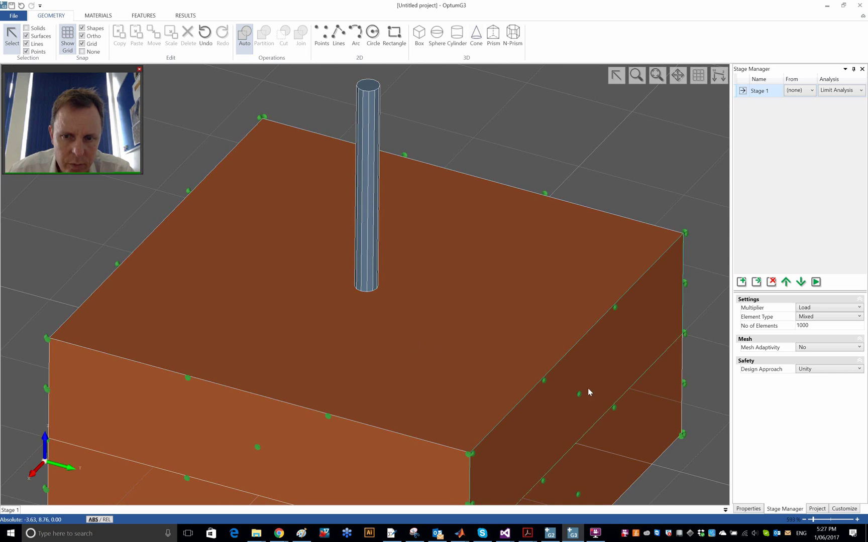
{"action": "middle_click_drag", "start_coordinate": [597, 341], "coordinate": [145, 364]}
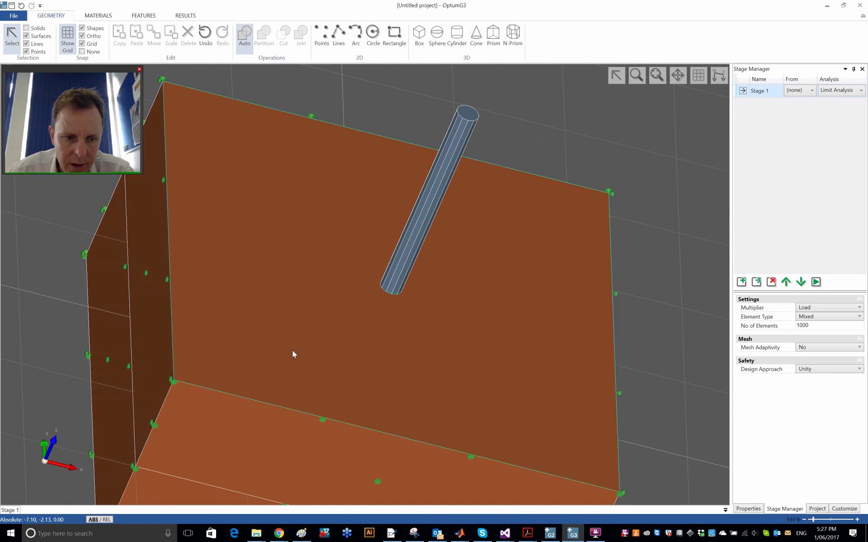
{"action": "middle_click_drag", "start_coordinate": [294, 352], "coordinate": [612, 329]}
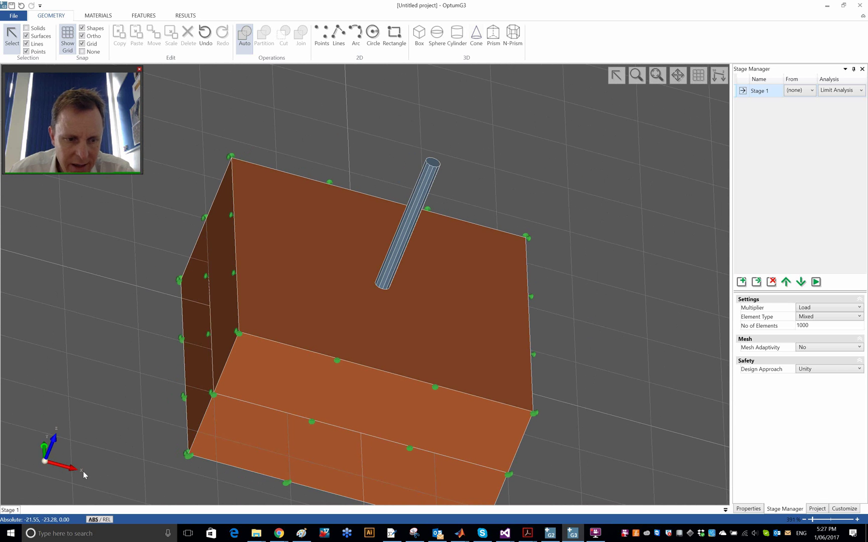
Step: Put a Multiplier Distributed load on the selected pile's top face
{"action": "left_click", "coordinate": [433, 165]}
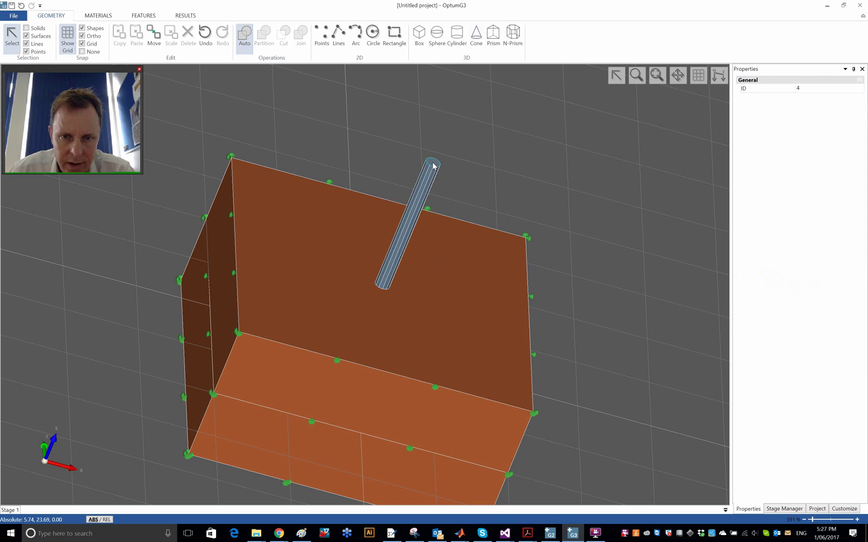
{"action": "left_click", "coordinate": [152, 15]}
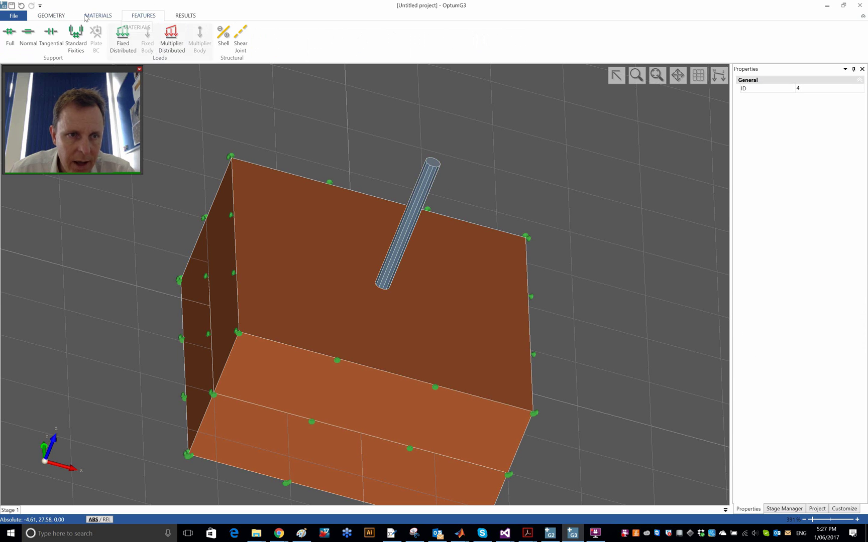
{"action": "left_click", "coordinate": [51, 15]}
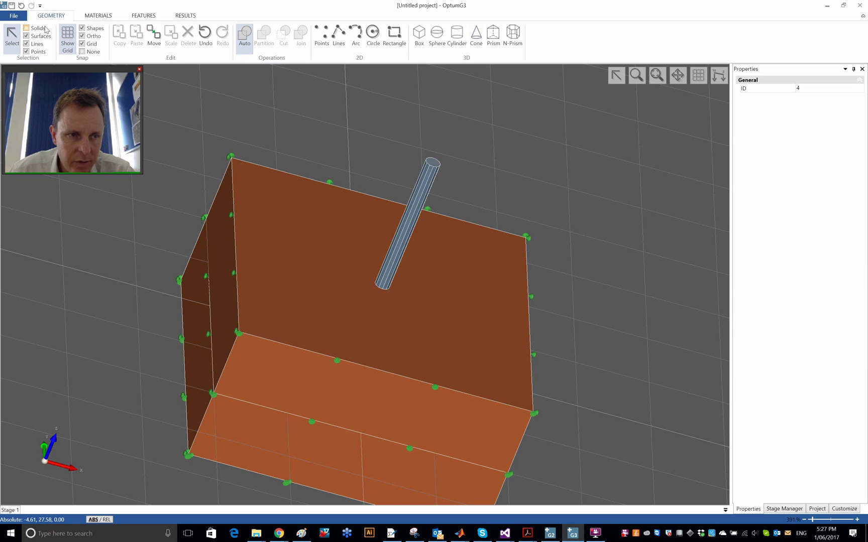
{"action": "left_click", "coordinate": [509, 113]}
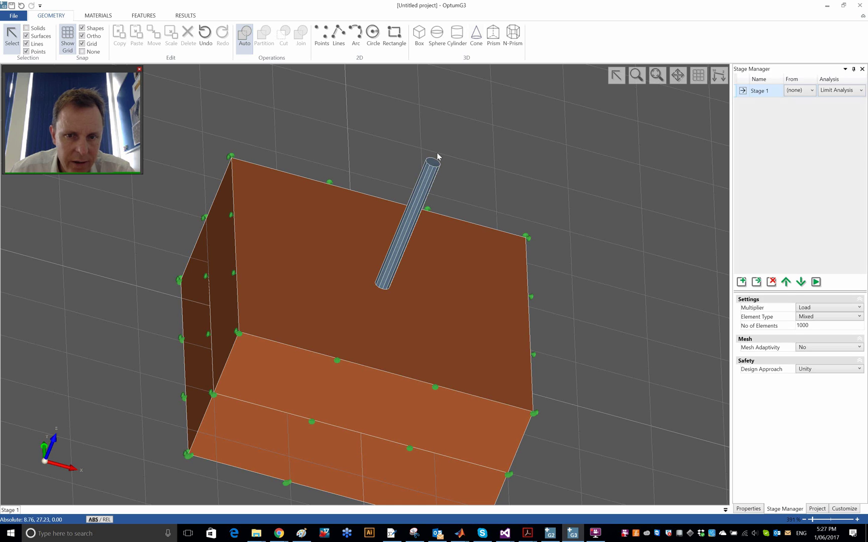
{"action": "left_click", "coordinate": [432, 166]}
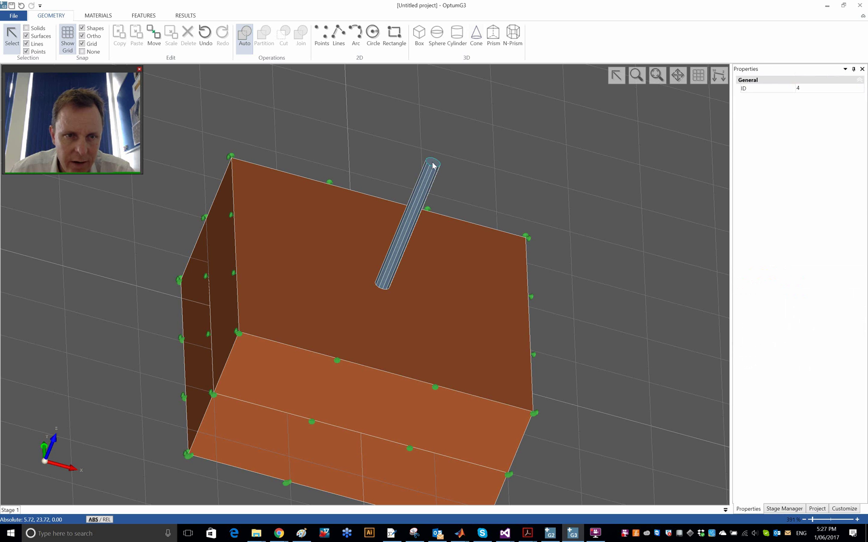
{"action": "left_click", "coordinate": [145, 15]}
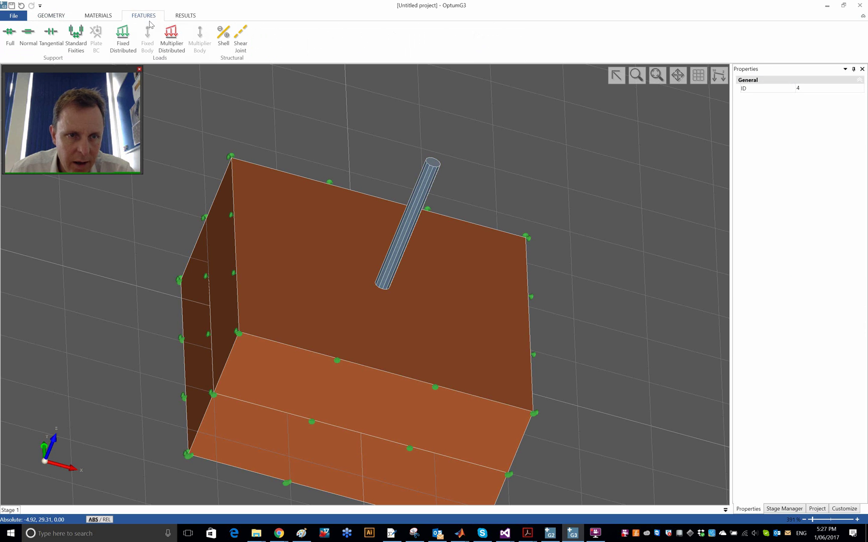
{"action": "left_click", "coordinate": [169, 38]}
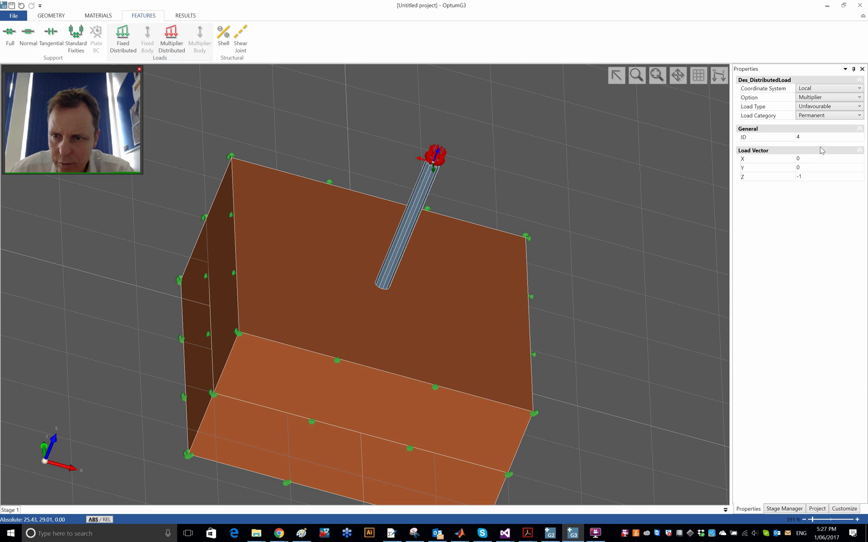
Step: Set the load vector to X=1, Y=0, Z=0 and reselect the pile-top load
{"action": "left_click", "coordinate": [809, 160]}
{"action": "left_click", "coordinate": [812, 176]}
{"action": "type", "text": "0"}
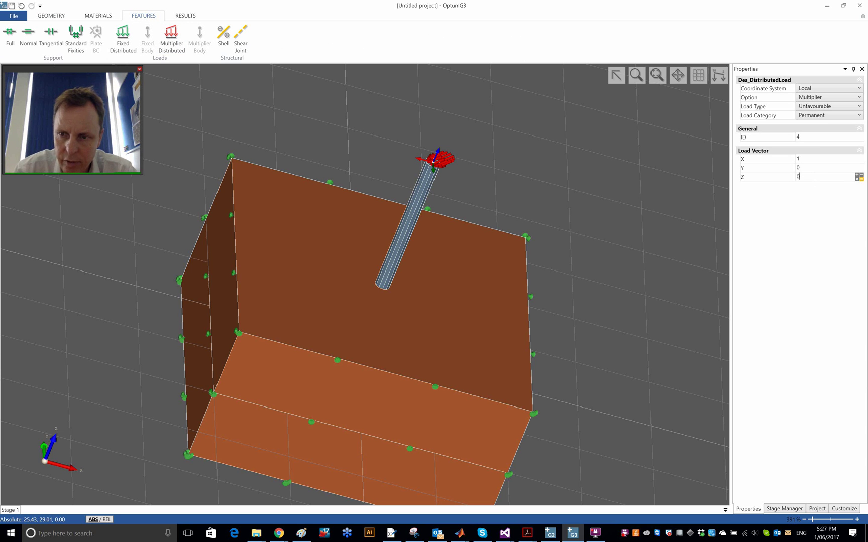
{"action": "key", "text": "Return"}
{"action": "left_click", "coordinate": [503, 163]}
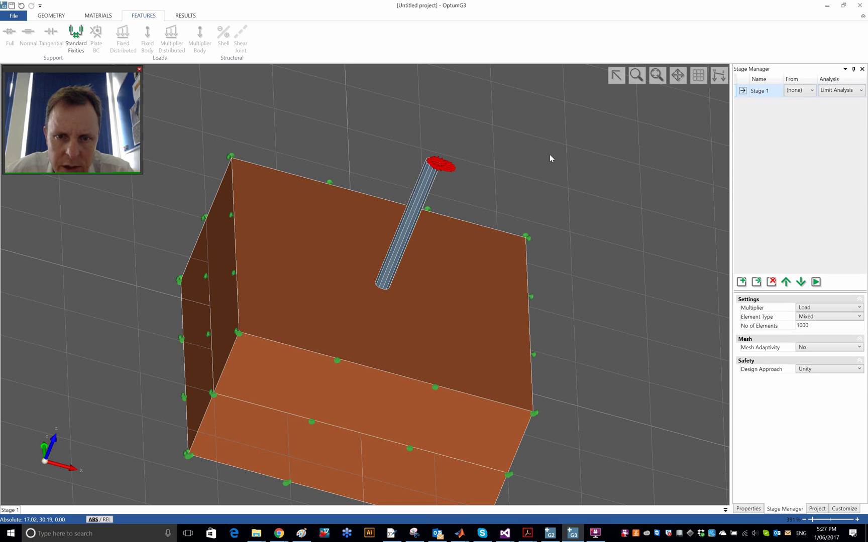
{"action": "left_click", "coordinate": [436, 166]}
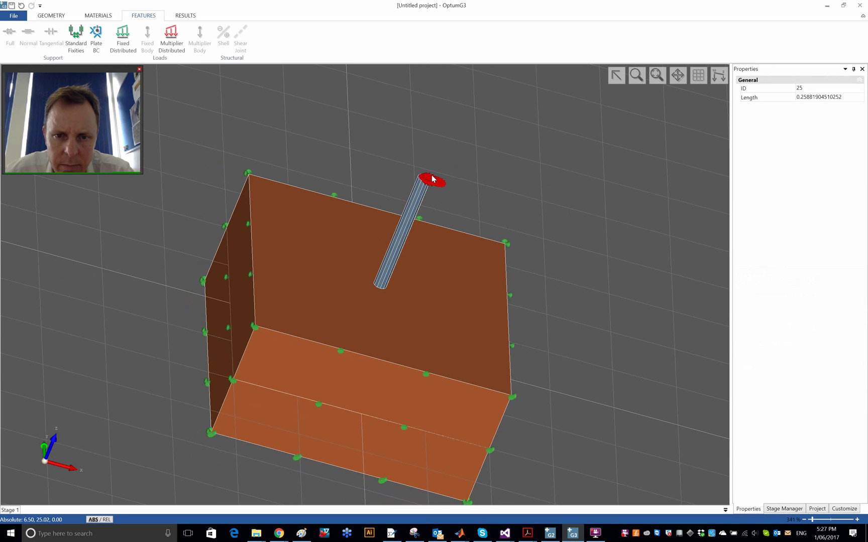
{"action": "scroll", "coordinate": [429, 178], "scroll_direction": "up", "scroll_amount": 3}
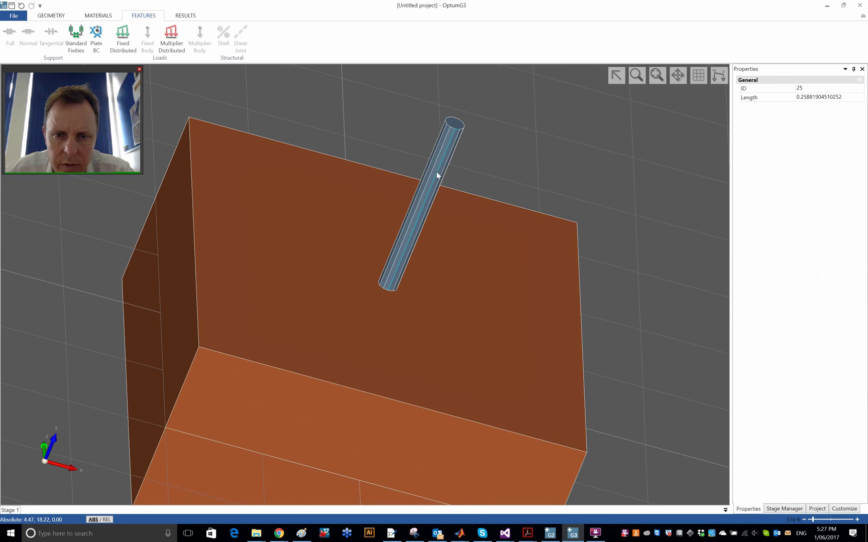
{"action": "left_click", "coordinate": [457, 126]}
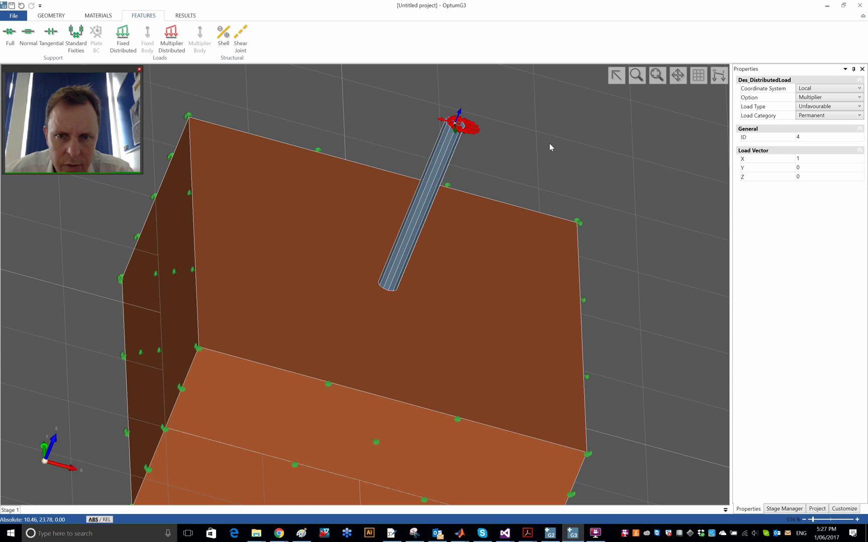
Step: Zoom in on the pile head and change the load's Coordinate System from Local to Global
{"action": "middle_click_drag", "start_coordinate": [544, 146], "coordinate": [491, 178]}
{"action": "scroll", "coordinate": [482, 133], "scroll_direction": "up", "scroll_amount": 3}
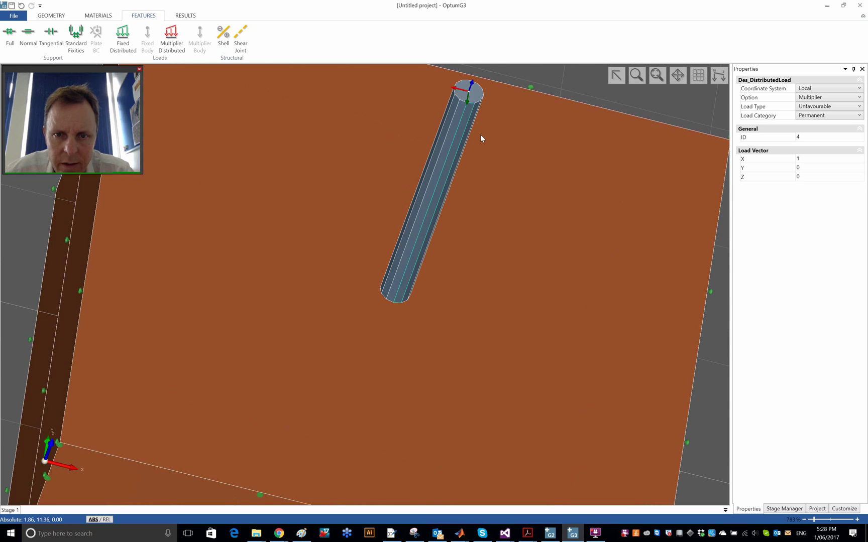
{"action": "middle_click_drag", "start_coordinate": [481, 131], "coordinate": [471, 164]}
{"action": "scroll", "coordinate": [508, 151], "scroll_direction": "up", "scroll_amount": 3}
{"action": "middle_click_drag", "start_coordinate": [541, 135], "coordinate": [513, 170]}
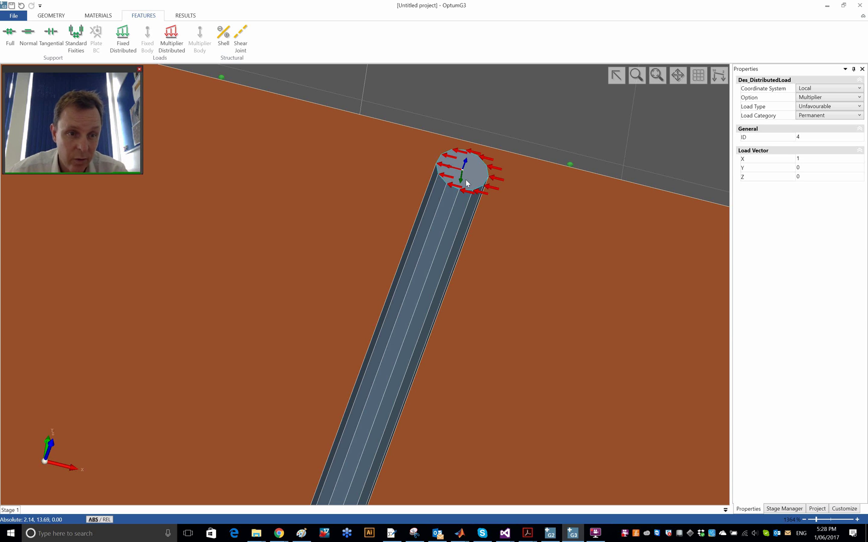
{"action": "left_click", "coordinate": [830, 89]}
{"action": "left_click", "coordinate": [824, 105]}
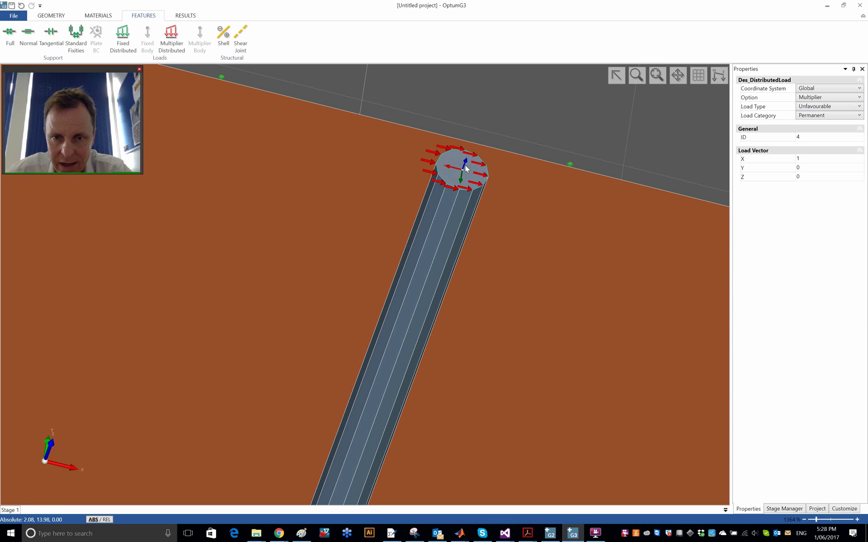
Step: Set Stage 1 Mesh Adaptivity to Yes, keeping 3 iterations and 1000 start elements
{"action": "left_click", "coordinate": [529, 118]}
{"action": "left_click", "coordinate": [656, 76]}
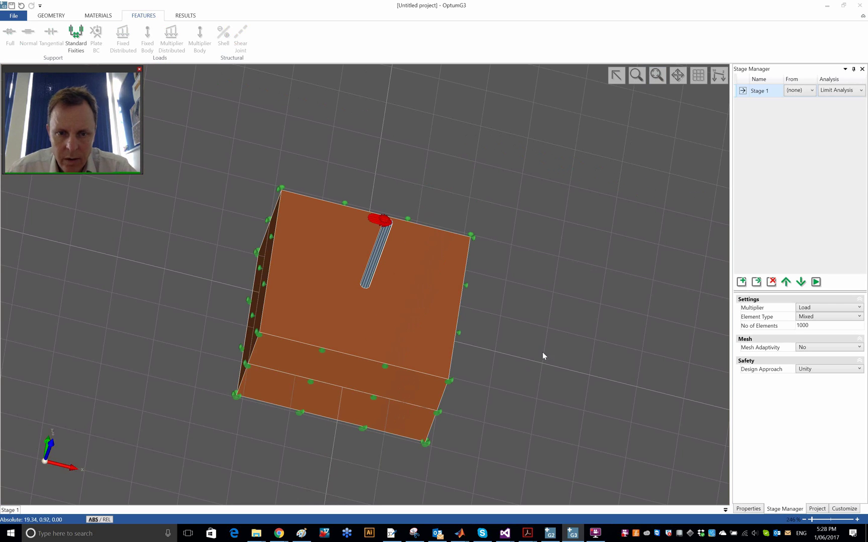
{"action": "middle_click_drag", "start_coordinate": [550, 353], "coordinate": [558, 268]}
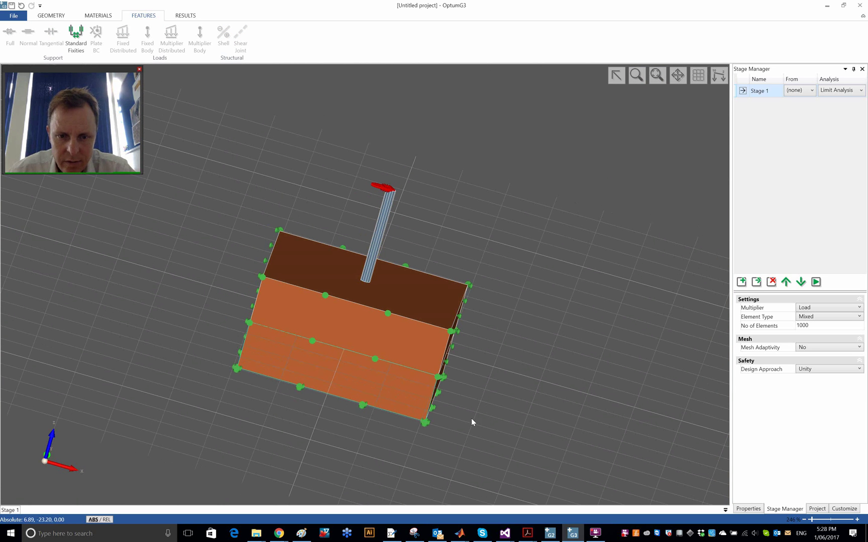
{"action": "middle_click_drag", "start_coordinate": [322, 432], "coordinate": [192, 426]}
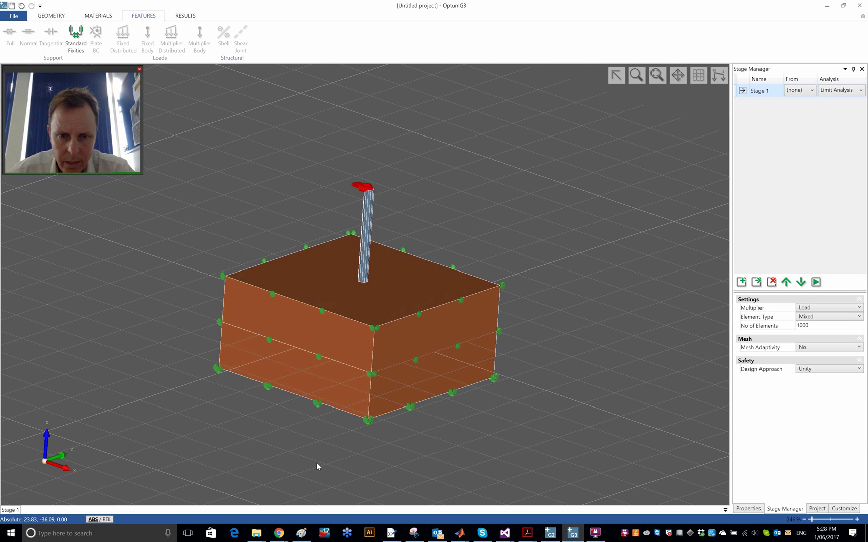
{"action": "middle_click_drag", "start_coordinate": [358, 457], "coordinate": [226, 472]}
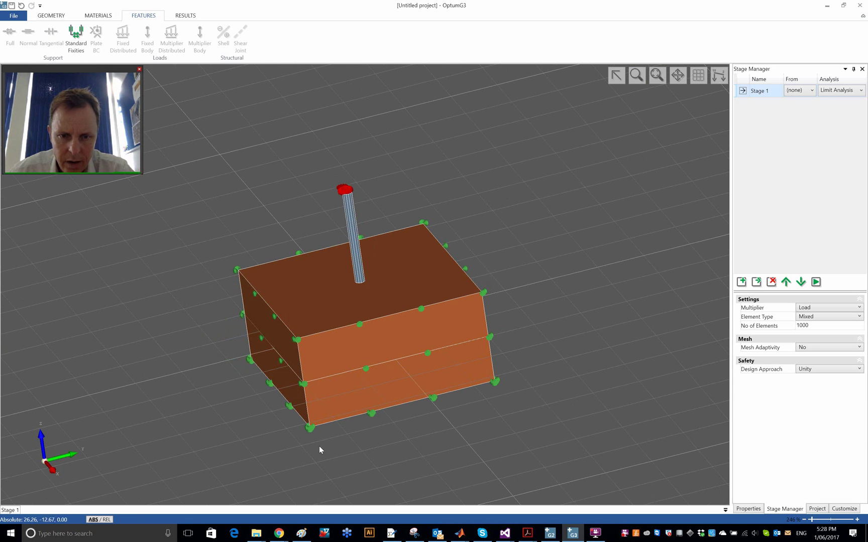
{"action": "middle_click_drag", "start_coordinate": [343, 447], "coordinate": [431, 443]}
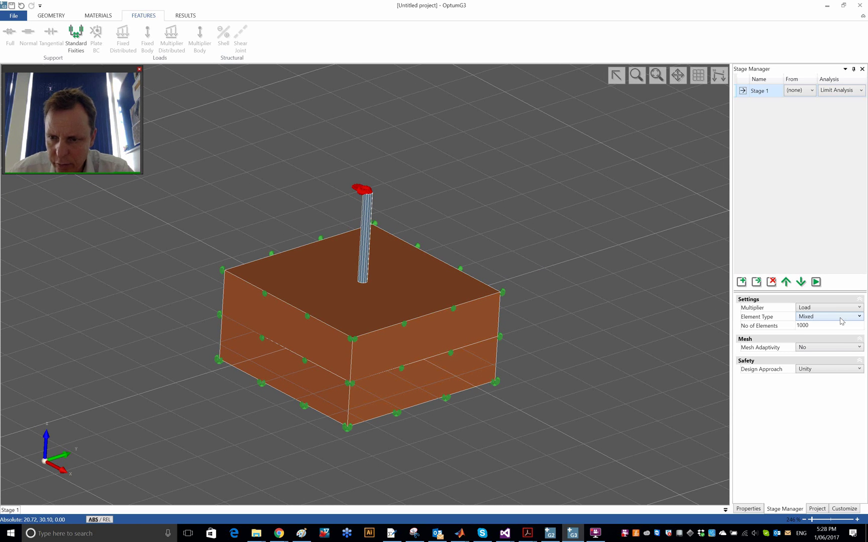
{"action": "left_click", "coordinate": [833, 347]}
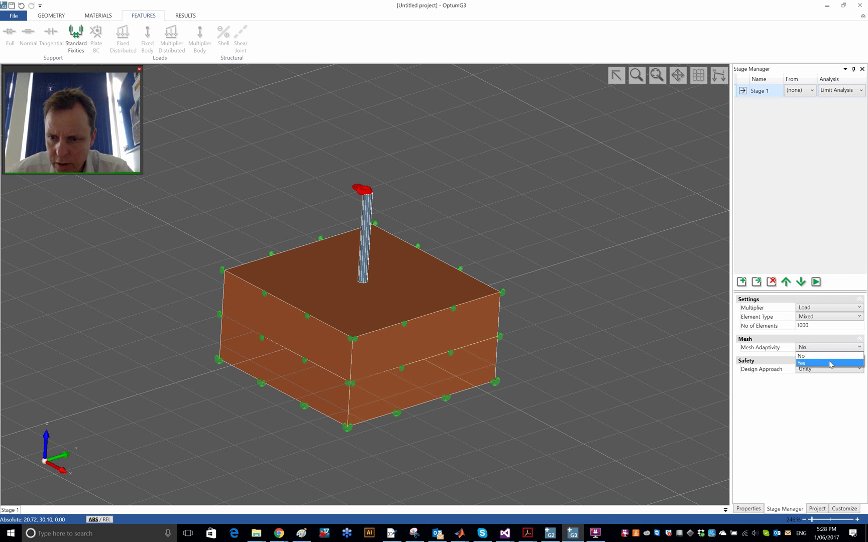
{"action": "left_click", "coordinate": [830, 364]}
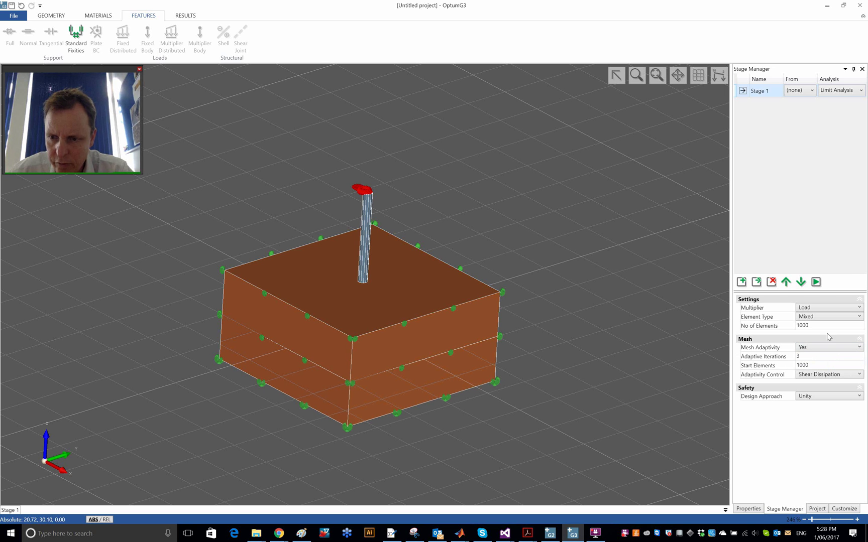
Step: Run the Stage 1 analysis and move the Analysis Run log off the model
{"action": "left_click", "coordinate": [816, 283]}
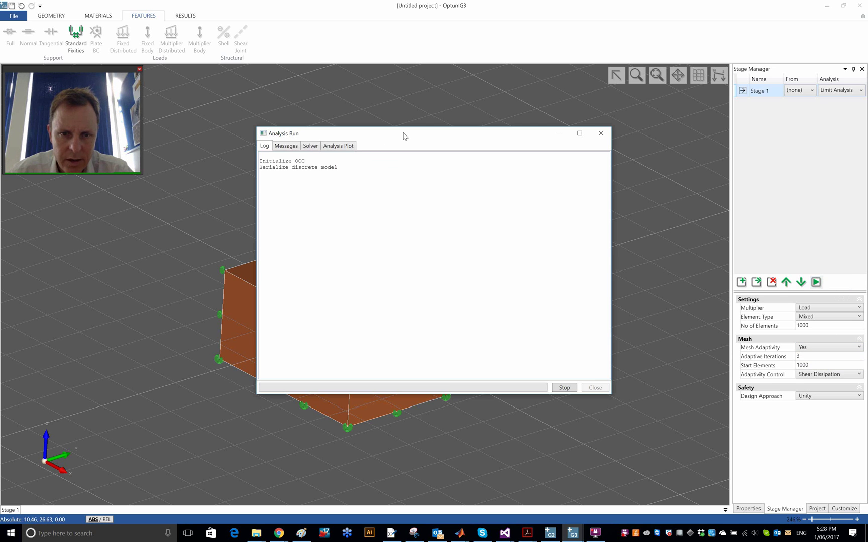
{"action": "left_click_drag", "start_coordinate": [405, 136], "coordinate": [587, 135]}
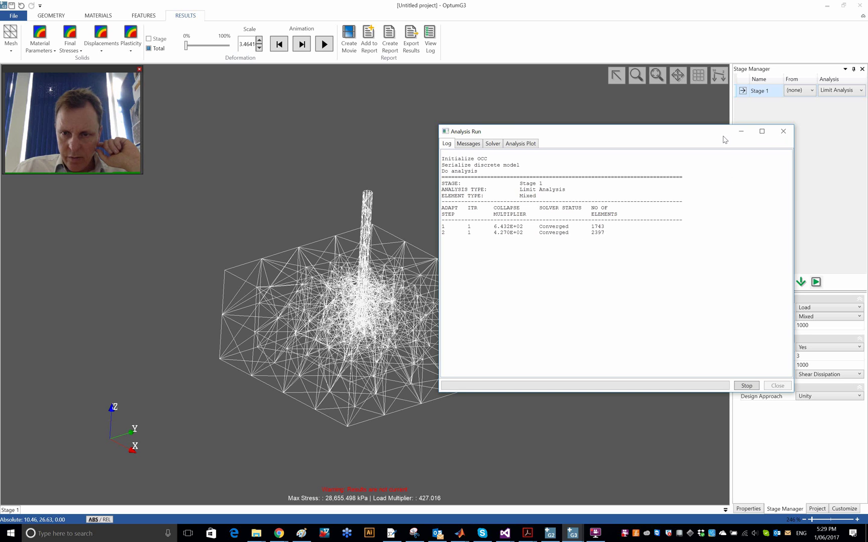
Step: Narrow the analysis log and select the final collapse multiplier 405.511
{"action": "left_click_drag", "start_coordinate": [718, 137], "coordinate": [707, 136]}
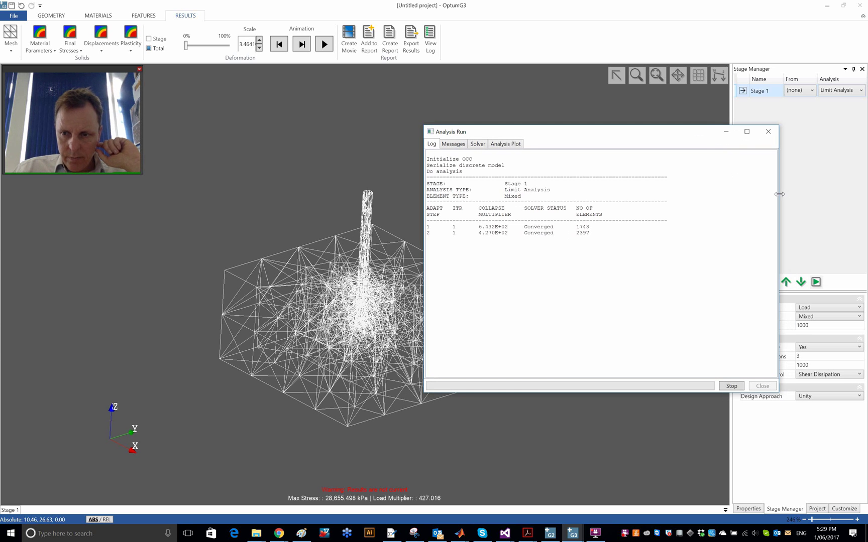
{"action": "left_click_drag", "start_coordinate": [779, 195], "coordinate": [727, 200]}
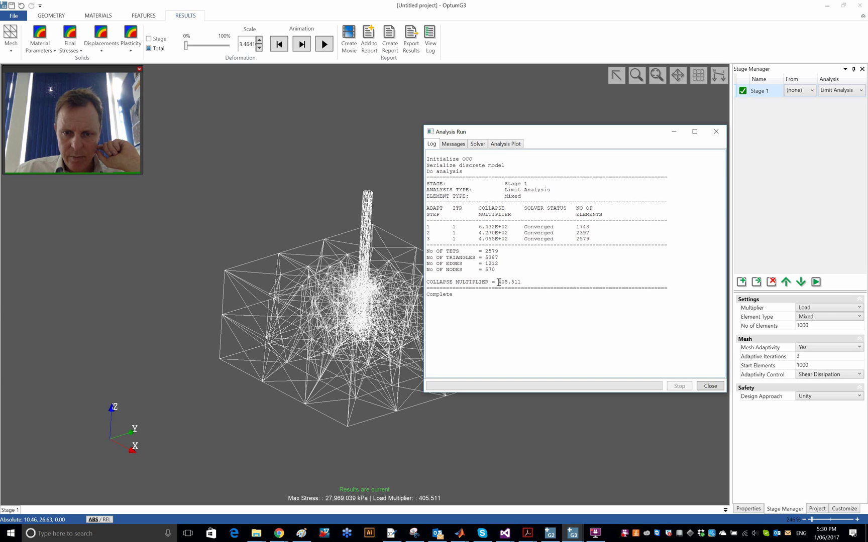
{"action": "left_click_drag", "start_coordinate": [498, 282], "coordinate": [540, 280]}
{"action": "key", "text": "ctrl+c"}
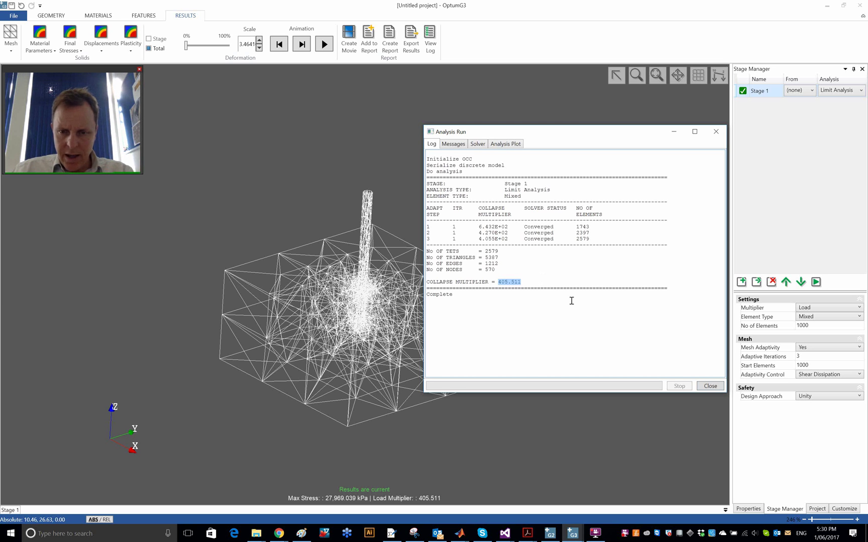
Step: Close the log and compute 405.511*pi/4*1^2 = 318.49 in MATLAB's command window
{"action": "left_click", "coordinate": [720, 387]}
{"action": "key", "text": "alt+Tab"}
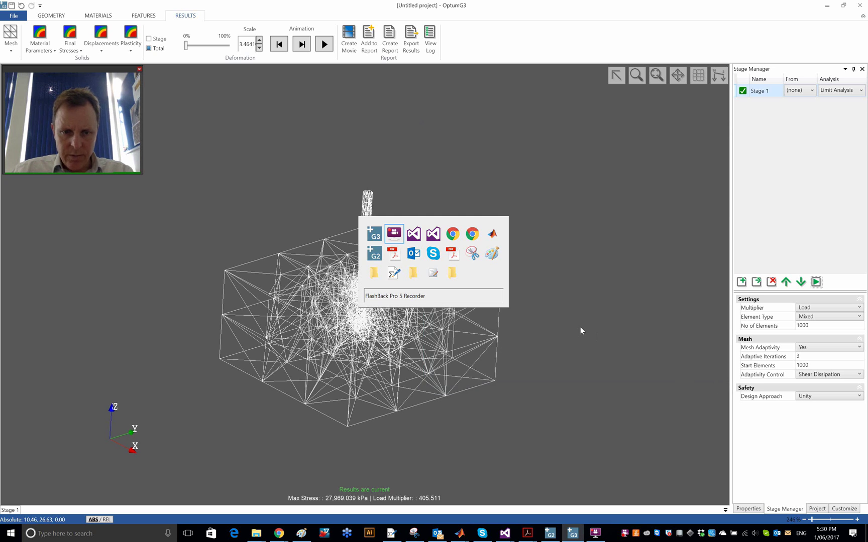
{"action": "key", "text": "alt+Tab"}
{"action": "key", "text": "alt+Tab"}
{"action": "key", "text": "alt+Tab"}
{"action": "key", "text": "alt+Tab"}
{"action": "key", "text": "alt+Tab"}
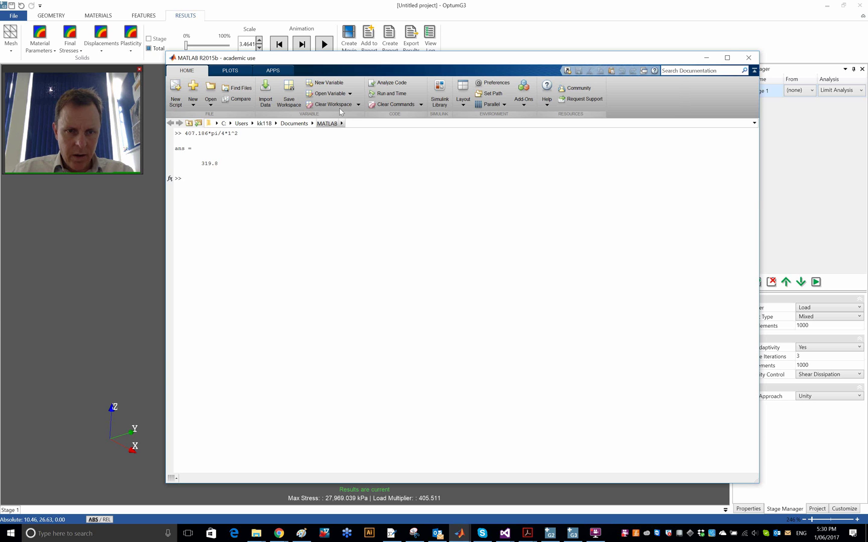
{"action": "left_click", "coordinate": [392, 104]}
{"action": "key", "text": "ctrl+v"}
{"action": "type", "text": "*"}
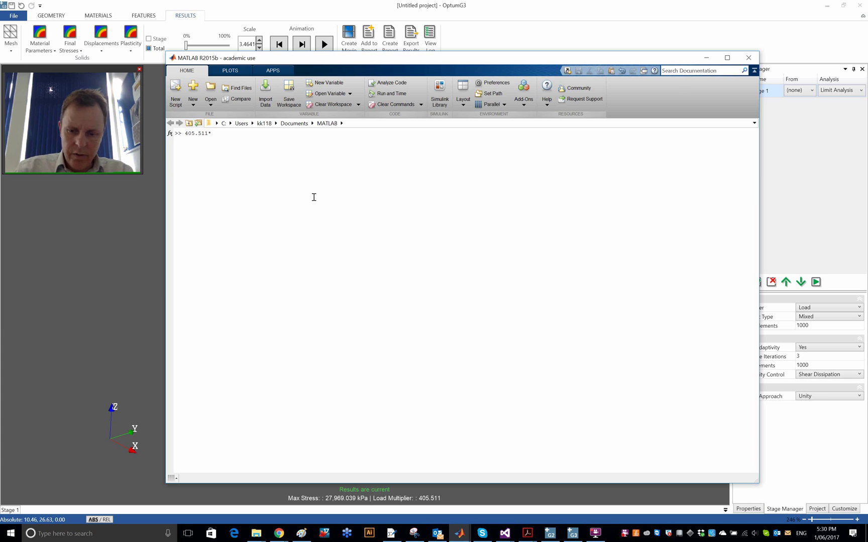
{"action": "type", "text": "pi/"}
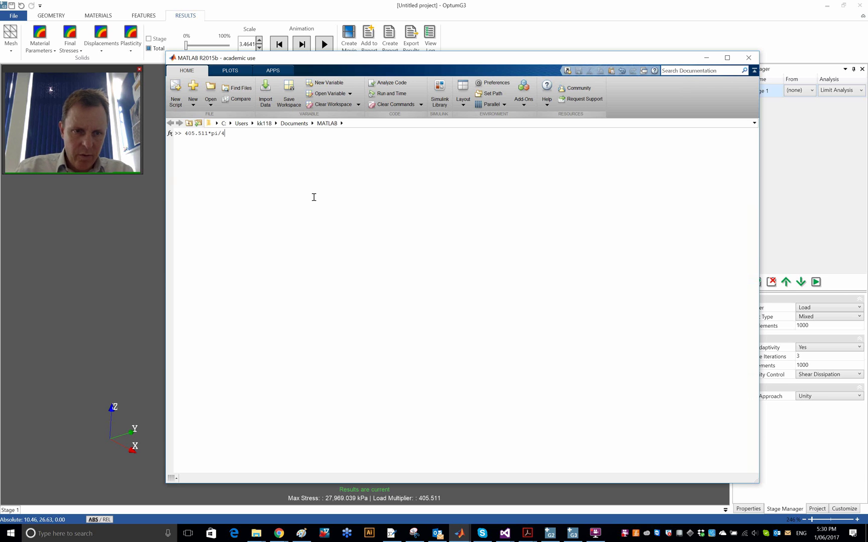
{"action": "type", "text": "4"}
{"action": "type", "text": "*1^2"}
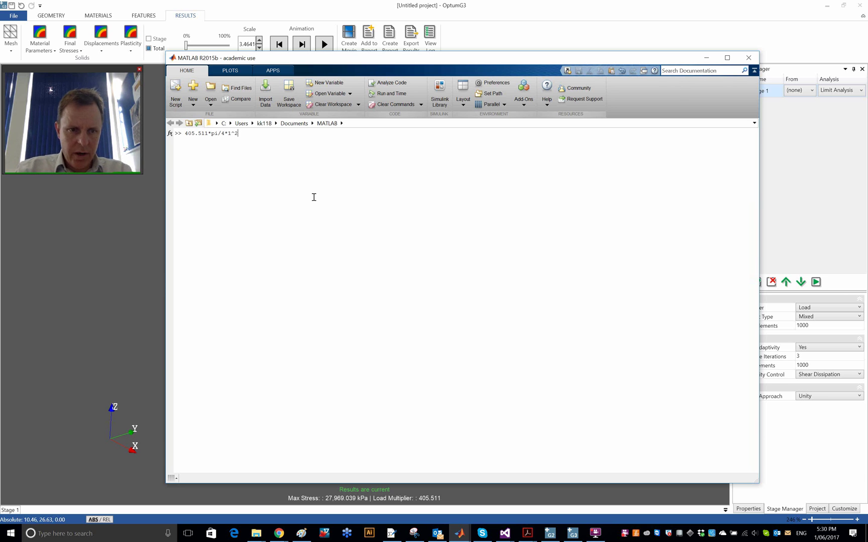
{"action": "key", "text": "Return"}
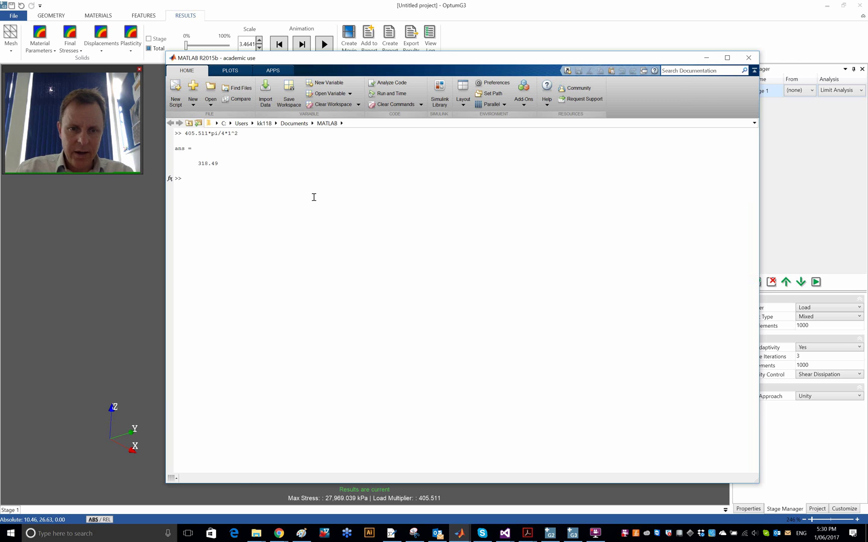
{"action": "key", "text": "alt+Tab"}
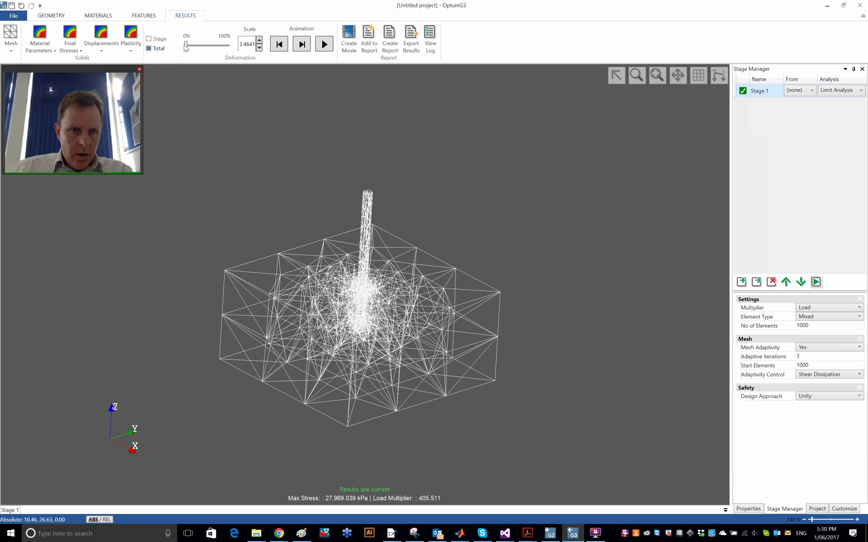
Step: Plot Shear Dissipation results and start the deformation animation
{"action": "left_click", "coordinate": [131, 46]}
{"action": "left_click", "coordinate": [155, 95]}
{"action": "right_click_drag", "start_coordinate": [362, 246], "coordinate": [416, 143]}
{"action": "left_click", "coordinate": [470, 44]}
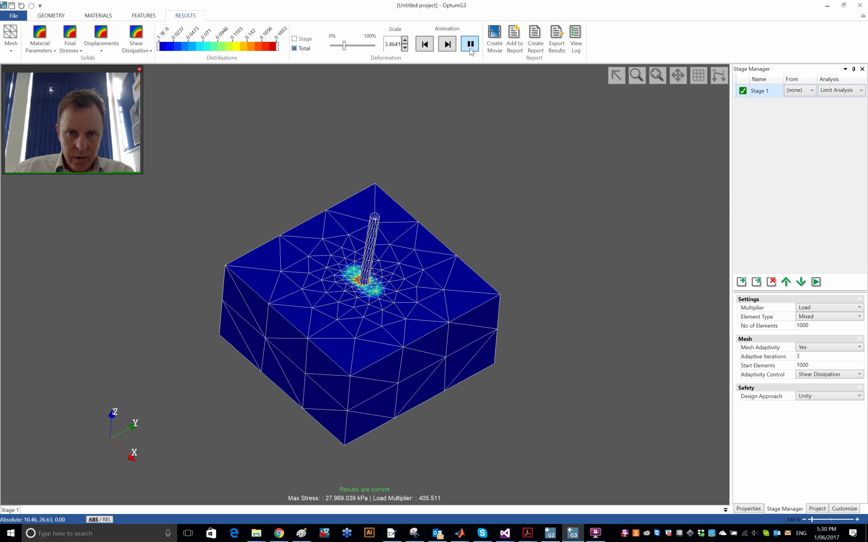
Step: Zoom in on the pile, set Deformation Scale to 2, and reset the animation
{"action": "right_click_drag", "start_coordinate": [194, 380], "coordinate": [326, 442]}
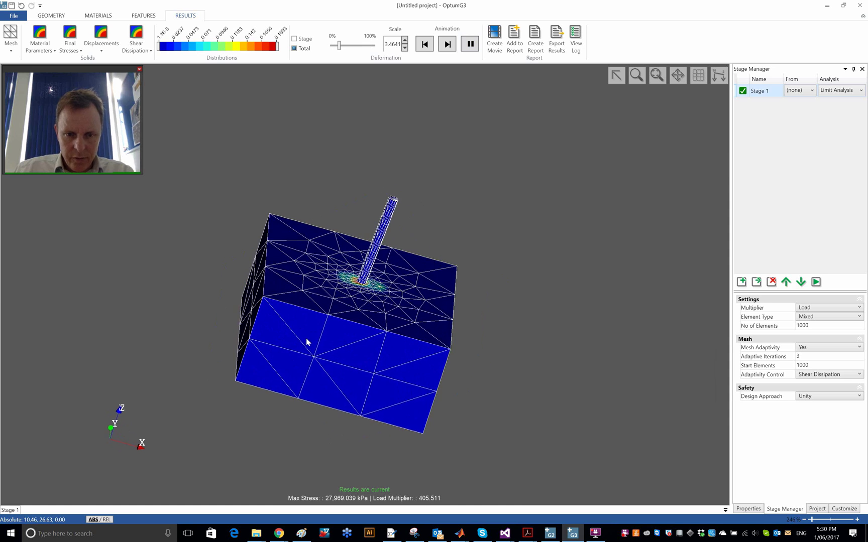
{"action": "right_click_drag", "start_coordinate": [297, 369], "coordinate": [402, 354]}
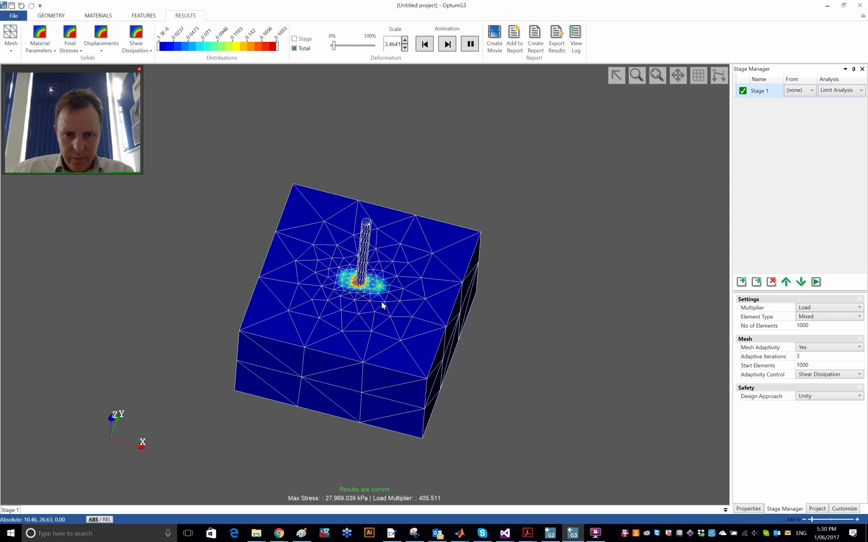
{"action": "scroll", "coordinate": [381, 296], "scroll_direction": "up", "scroll_amount": 5}
{"action": "scroll", "coordinate": [372, 293], "scroll_direction": "up", "scroll_amount": 5}
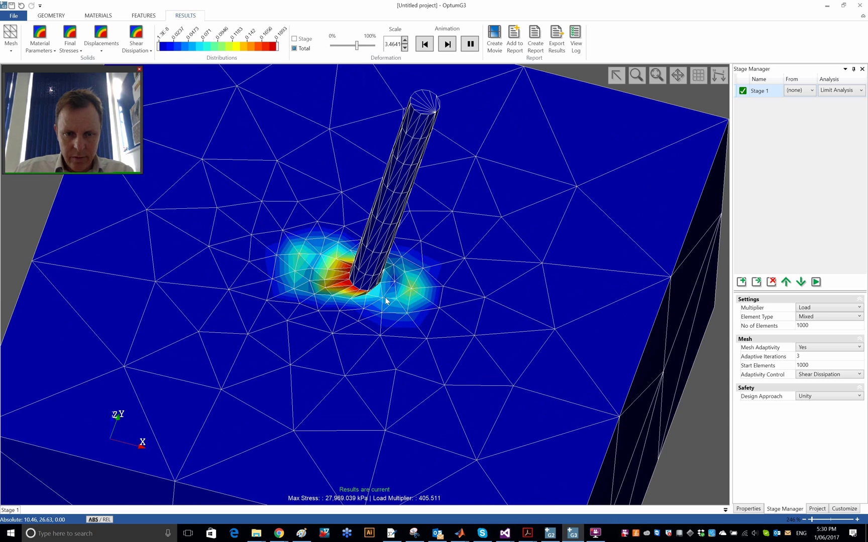
{"action": "scroll", "coordinate": [398, 295], "scroll_direction": "up", "scroll_amount": 2}
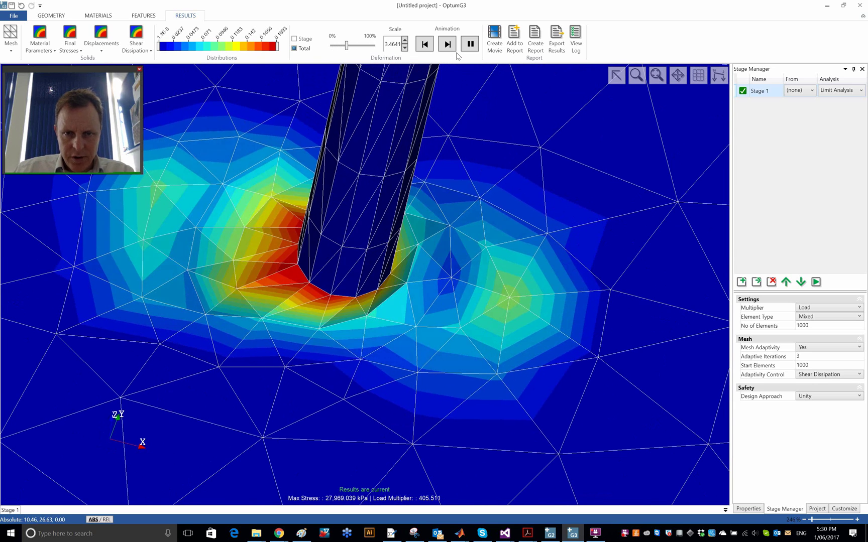
{"action": "left_click", "coordinate": [405, 48]}
{"action": "left_click", "coordinate": [405, 47]}
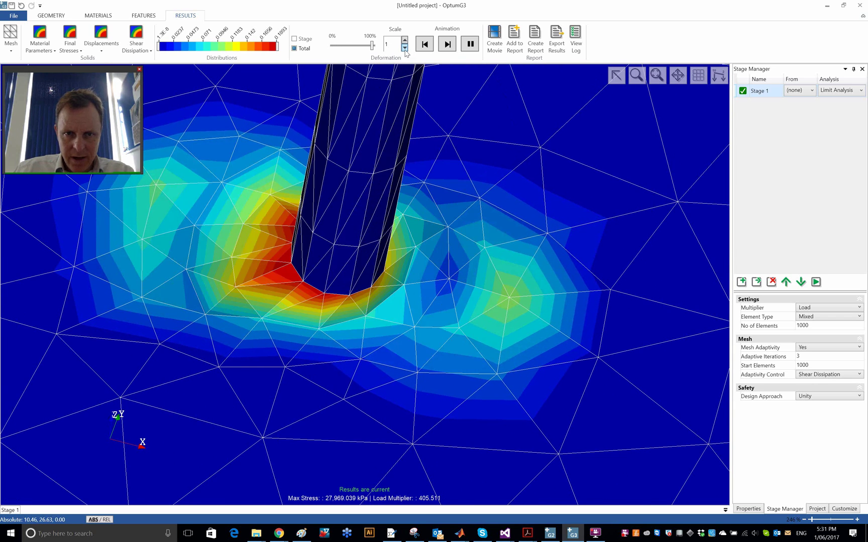
{"action": "left_click", "coordinate": [404, 42]}
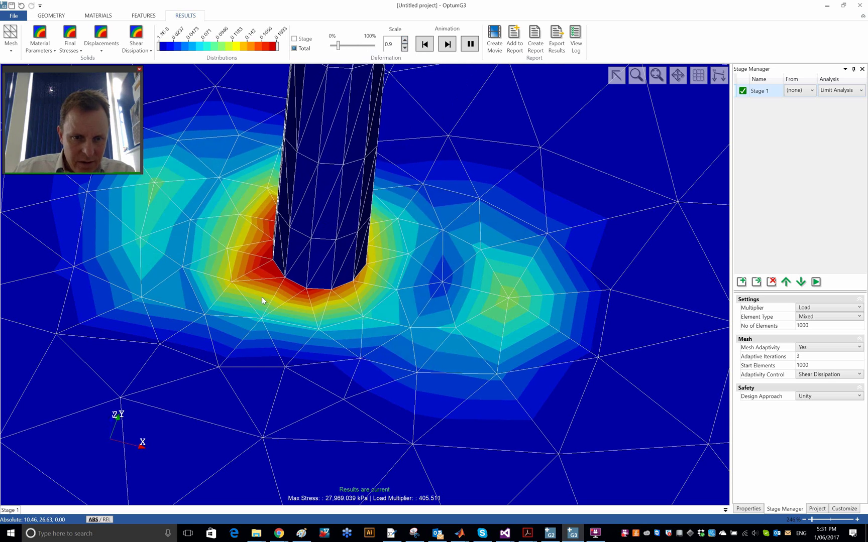
{"action": "left_click", "coordinate": [405, 41]}
{"action": "left_click", "coordinate": [405, 41]}
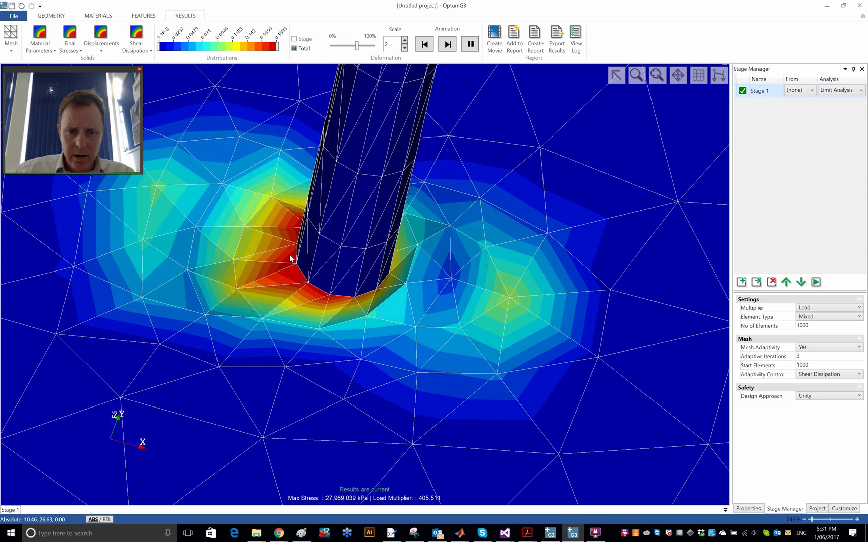
{"action": "left_click", "coordinate": [424, 45]}
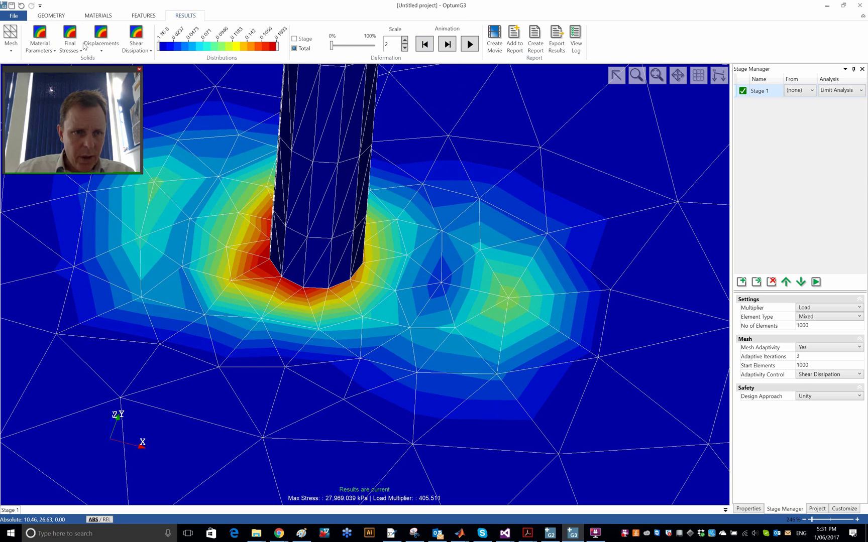
Step: In the geometry view, hide the soil's top surface to expose the pile
{"action": "left_click", "coordinate": [59, 16]}
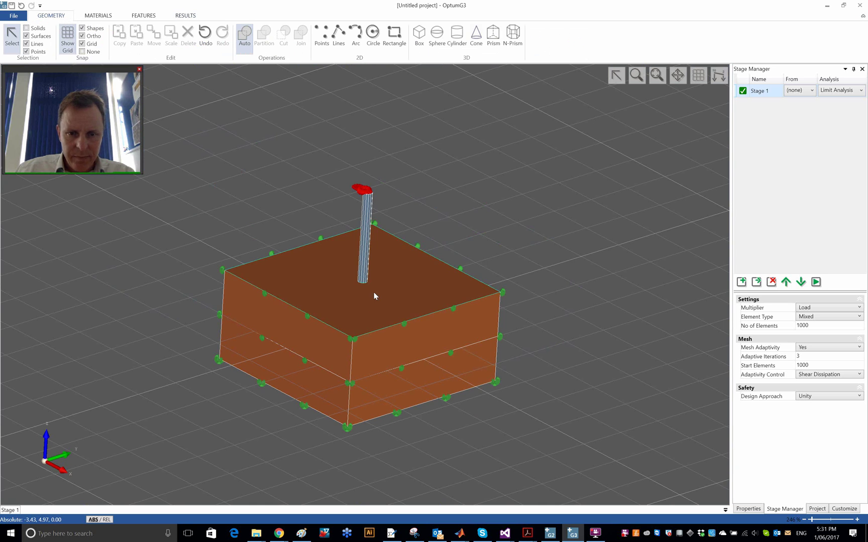
{"action": "scroll", "coordinate": [374, 286], "scroll_direction": "up", "scroll_amount": 6}
{"action": "left_click", "coordinate": [377, 305]}
{"action": "right_click", "coordinate": [377, 308]}
{"action": "left_click", "coordinate": [421, 407]}
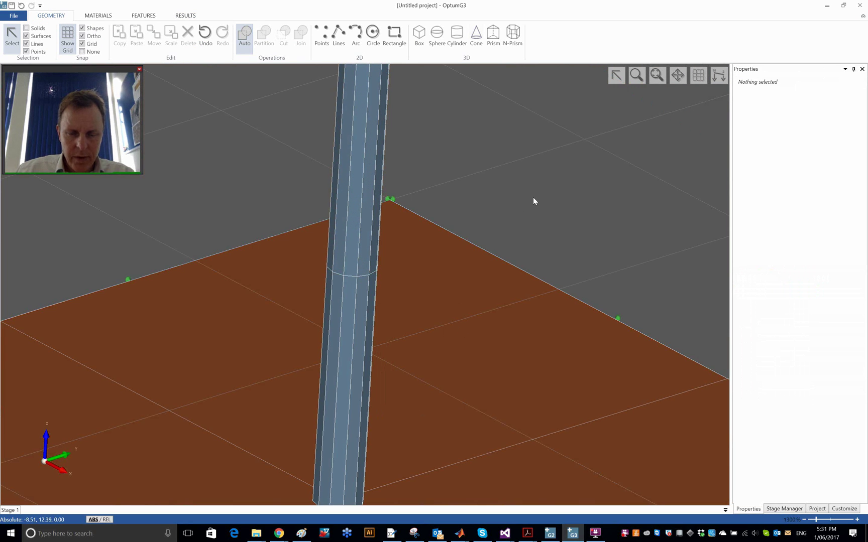
{"action": "middle_click_drag", "start_coordinate": [528, 238], "coordinate": [523, 202]}
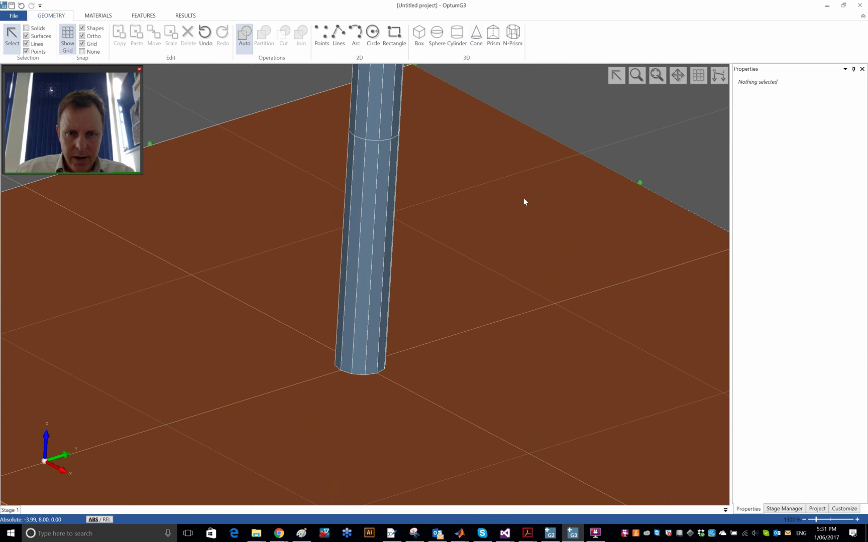
Step: Select two adjacent pile shaft facets and inspect the pile from several angles
{"action": "left_click", "coordinate": [382, 215]}
{"action": "left_click", "coordinate": [368, 213]}
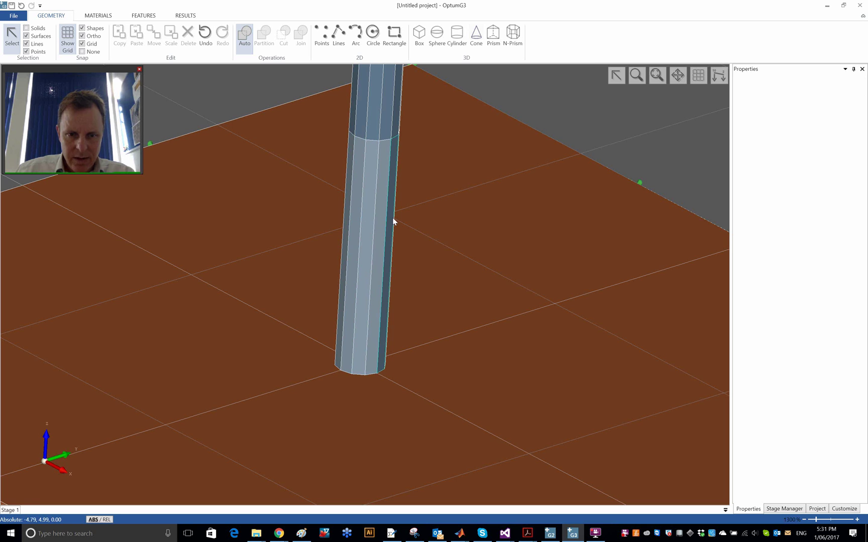
{"action": "middle_click_drag", "start_coordinate": [399, 217], "coordinate": [340, 247]}
{"action": "middle_click_drag", "start_coordinate": [389, 235], "coordinate": [322, 318]}
{"action": "middle_click_drag", "start_coordinate": [374, 213], "coordinate": [369, 261]}
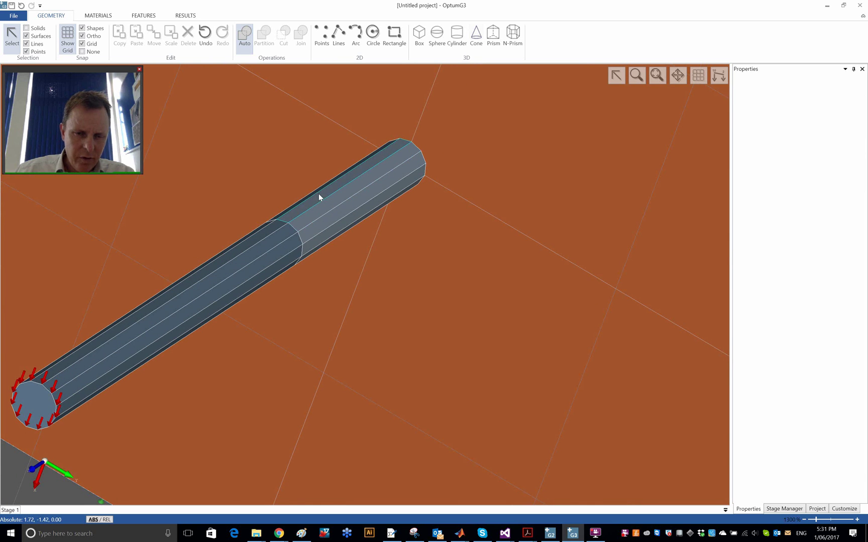
{"action": "middle_click_drag", "start_coordinate": [319, 195], "coordinate": [409, 209]}
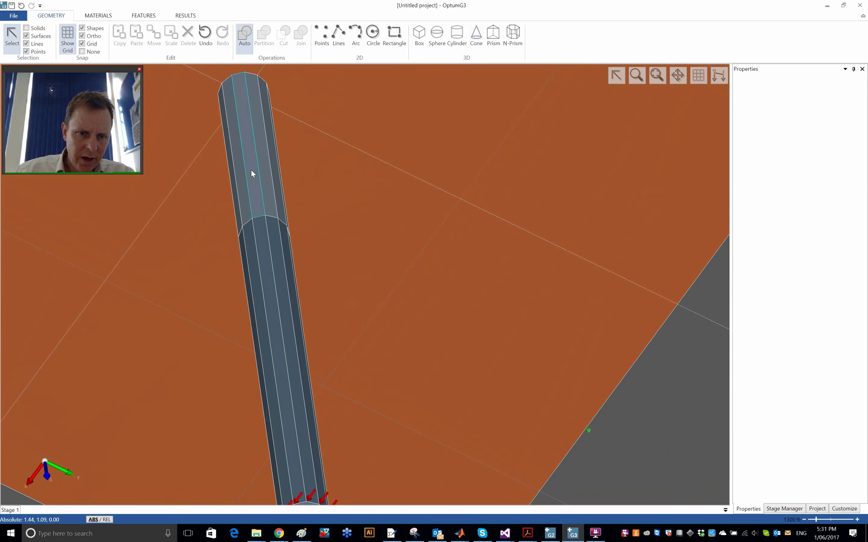
{"action": "middle_click_drag", "start_coordinate": [250, 177], "coordinate": [389, 172]}
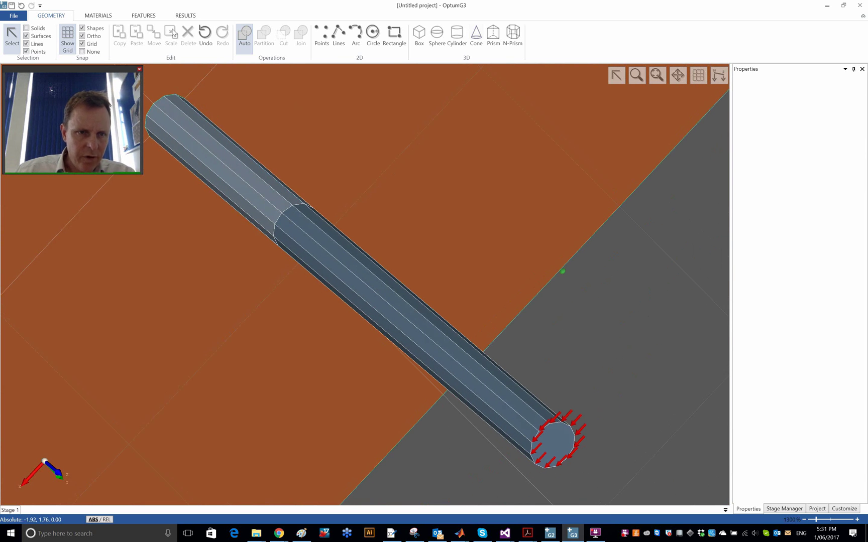
Step: Add a Shear Joint to the upper pile shaft segment
{"action": "left_click", "coordinate": [143, 15]}
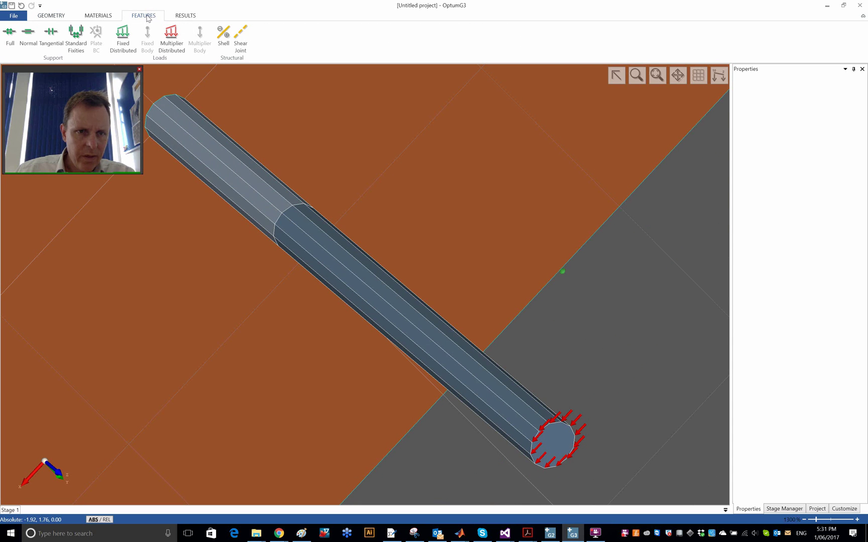
{"action": "left_click", "coordinate": [241, 39]}
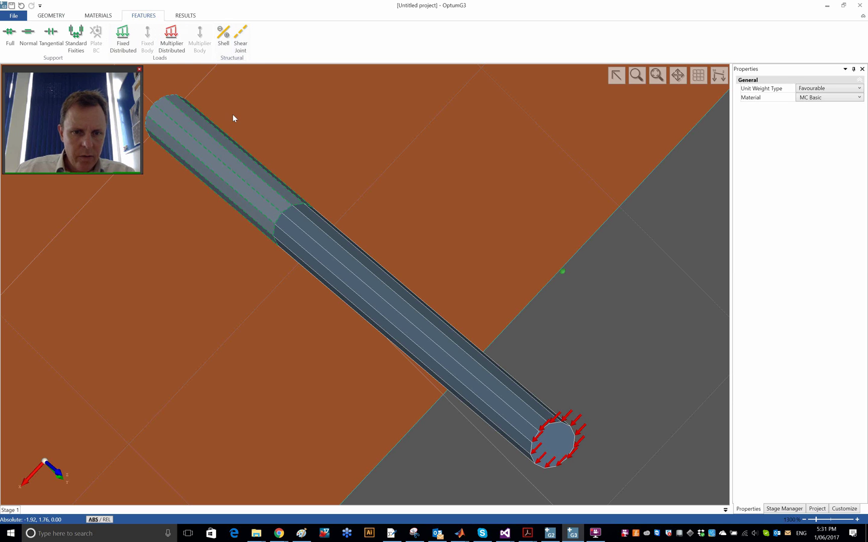
{"action": "left_click", "coordinate": [648, 320]}
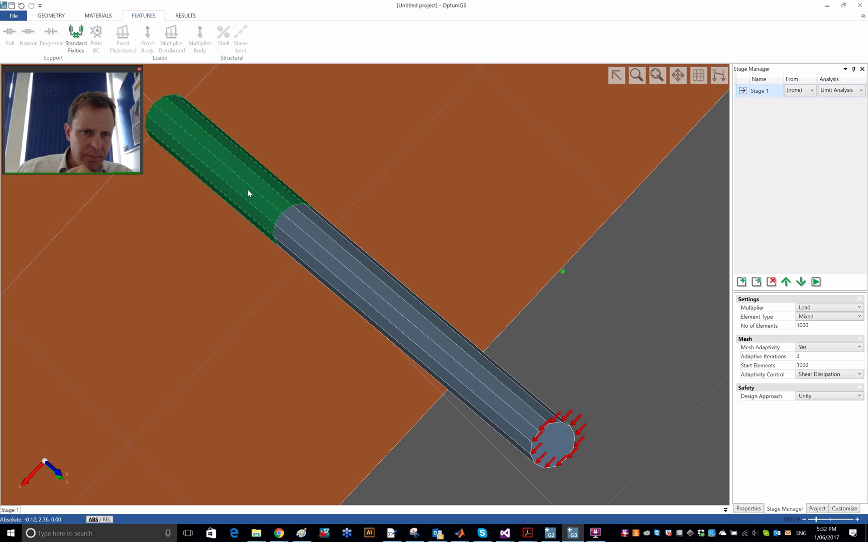
Step: Select two face strips of the jointed pile segment
{"action": "left_click", "coordinate": [213, 160]}
{"action": "left_click", "coordinate": [213, 145]}
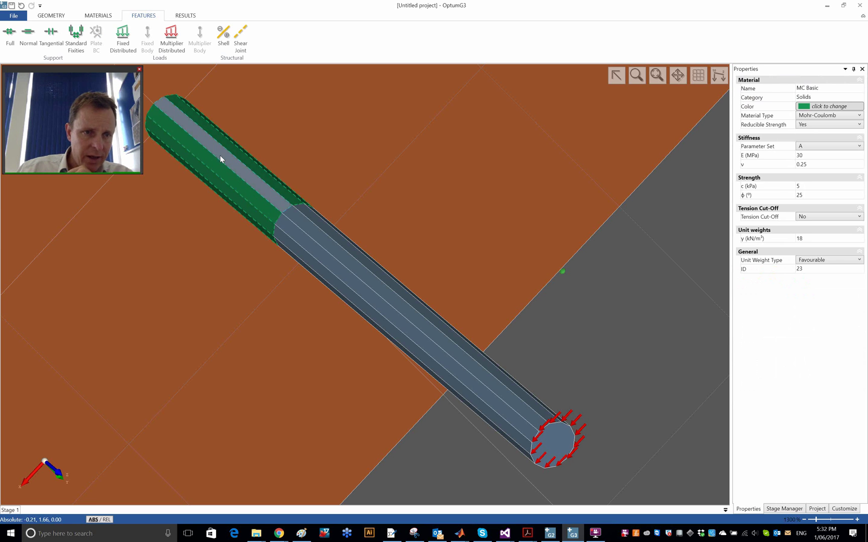
{"action": "left_click", "coordinate": [99, 16]}
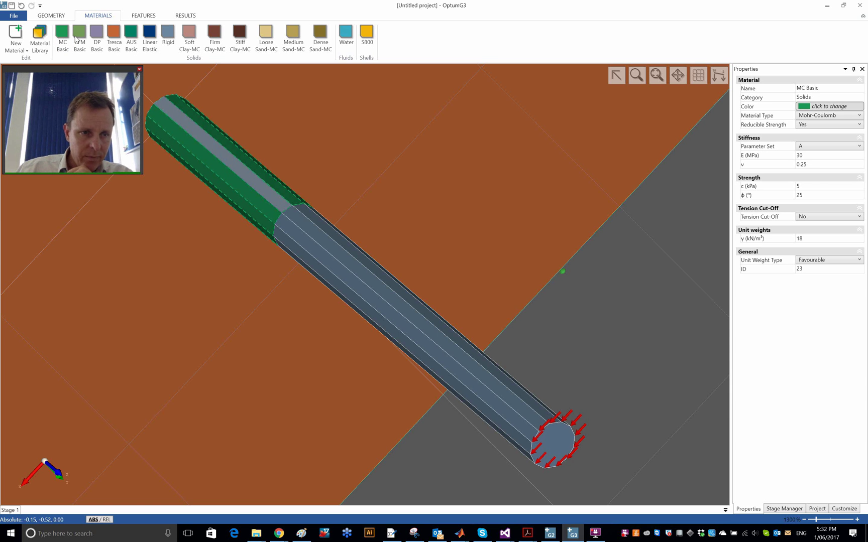
Step: Assign the chosen material to the pile segment and duplicate Tresca Basic
{"action": "left_click", "coordinate": [242, 192]}
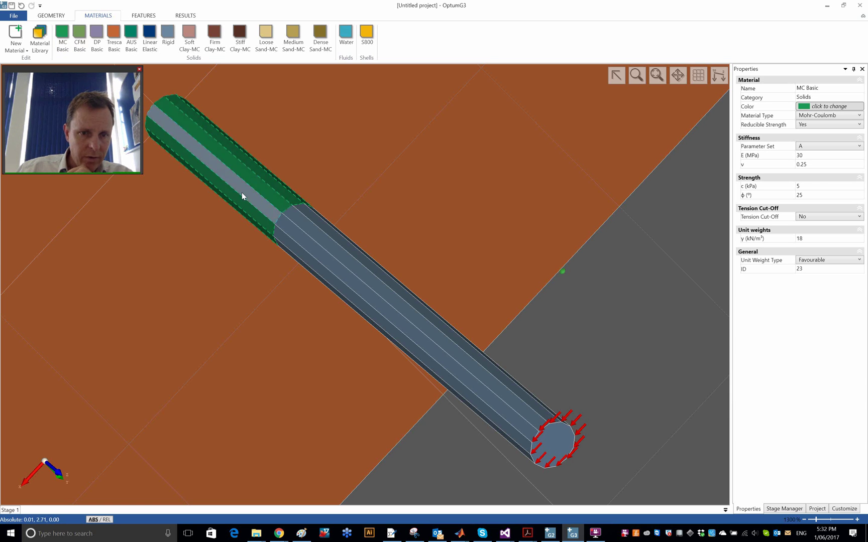
{"action": "left_click", "coordinate": [635, 337]}
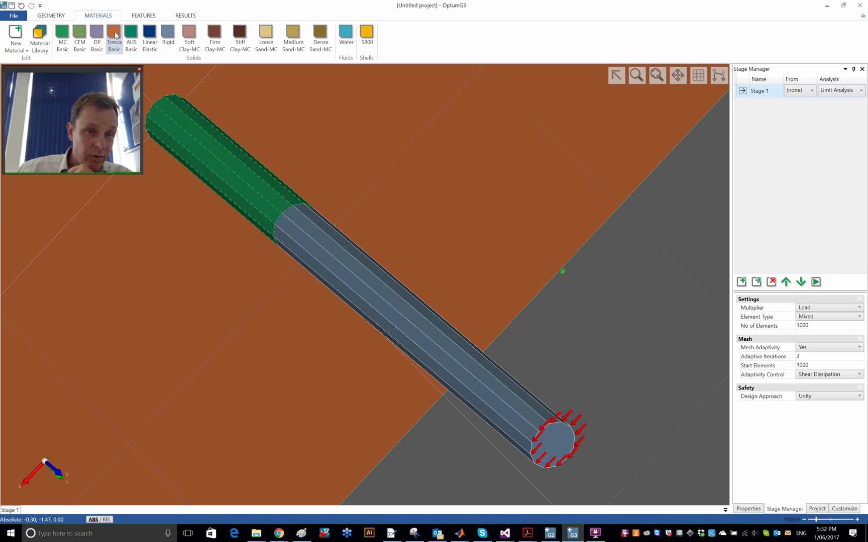
{"action": "right_click", "coordinate": [115, 35]}
{"action": "left_click", "coordinate": [126, 49]}
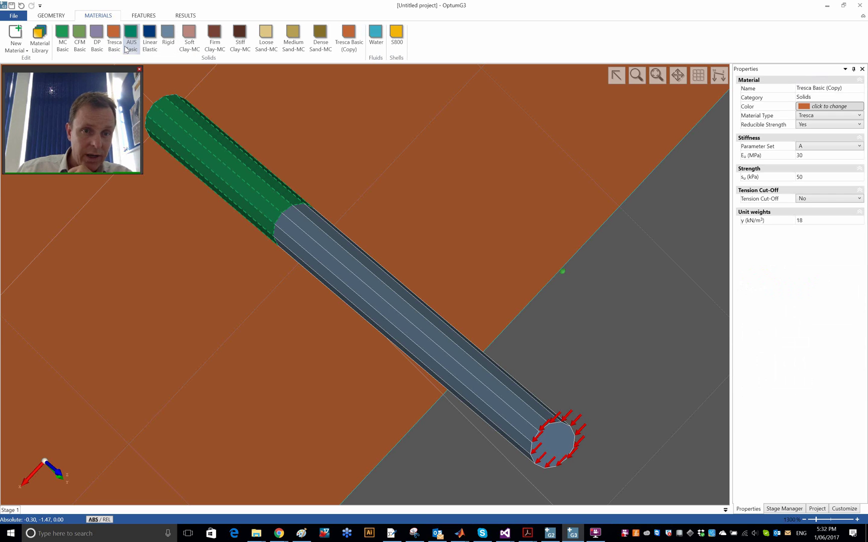
Step: Colour Tresca Basic (Copy) blue and set its su to 0 kPa
{"action": "left_click", "coordinate": [809, 107]}
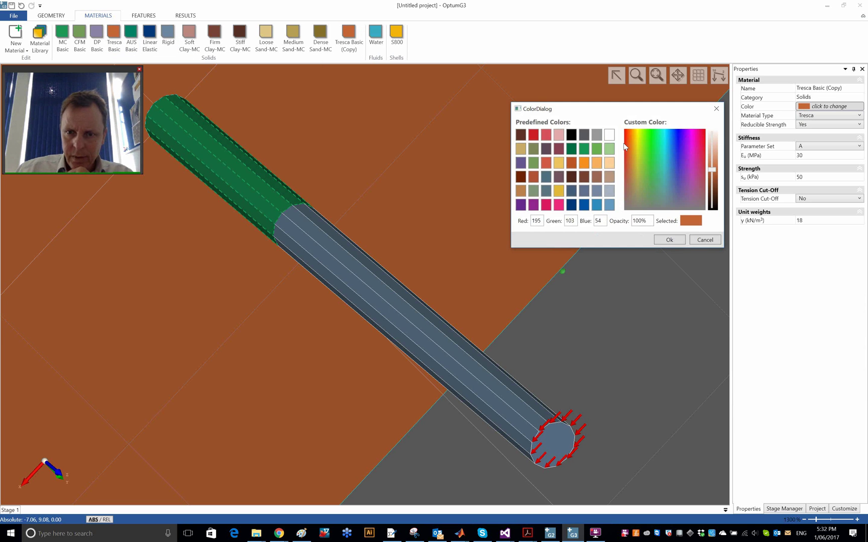
{"action": "left_click", "coordinate": [584, 205]}
{"action": "left_click", "coordinate": [670, 240]}
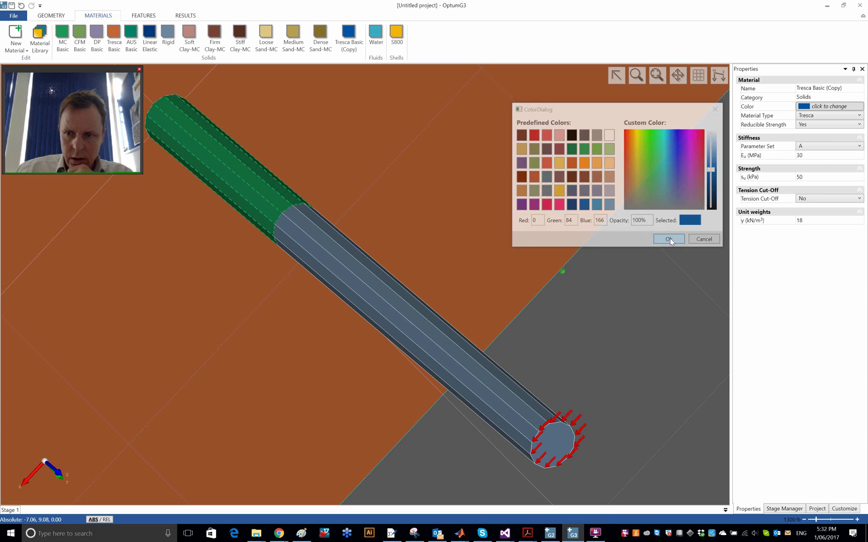
{"action": "left_click", "coordinate": [819, 176]}
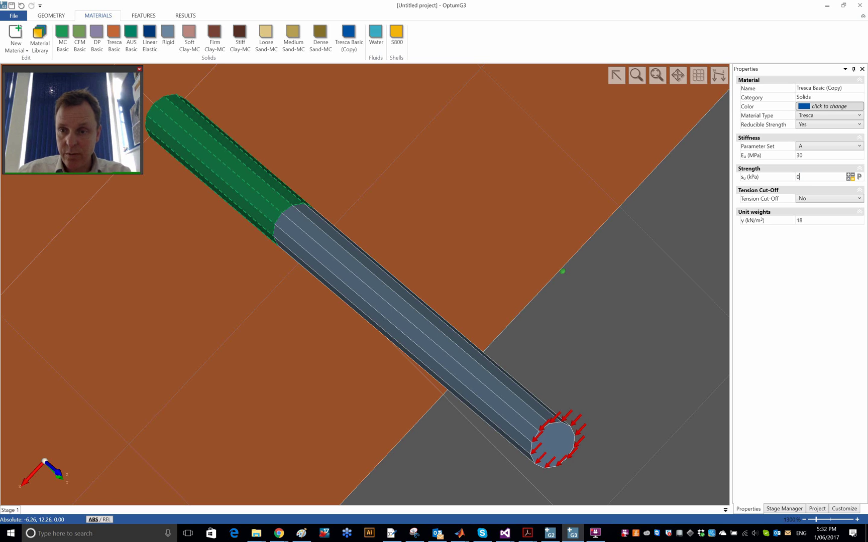
{"action": "key", "text": "Tab"}
Step: Select the green pile segment as a solid and assign it Tresca Basic (Copy)
{"action": "left_click", "coordinate": [611, 330]}
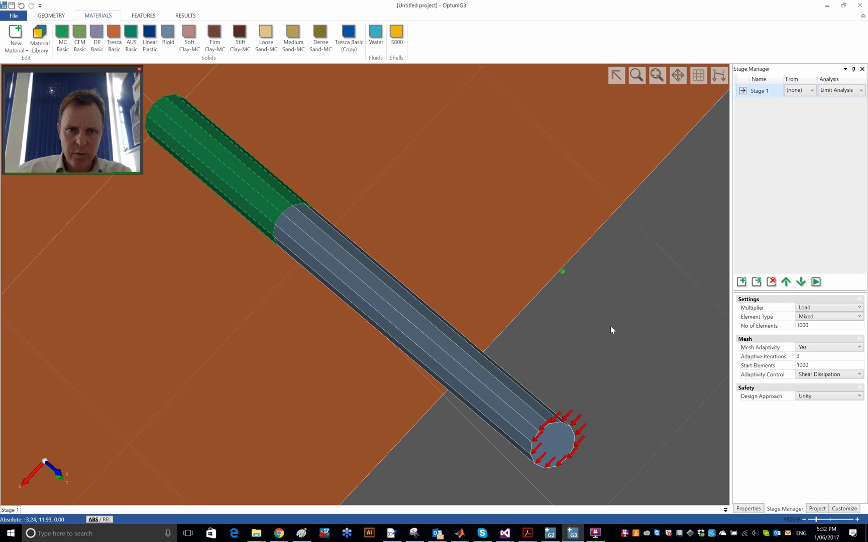
{"action": "left_click", "coordinate": [247, 193]}
{"action": "left_click", "coordinate": [247, 194]}
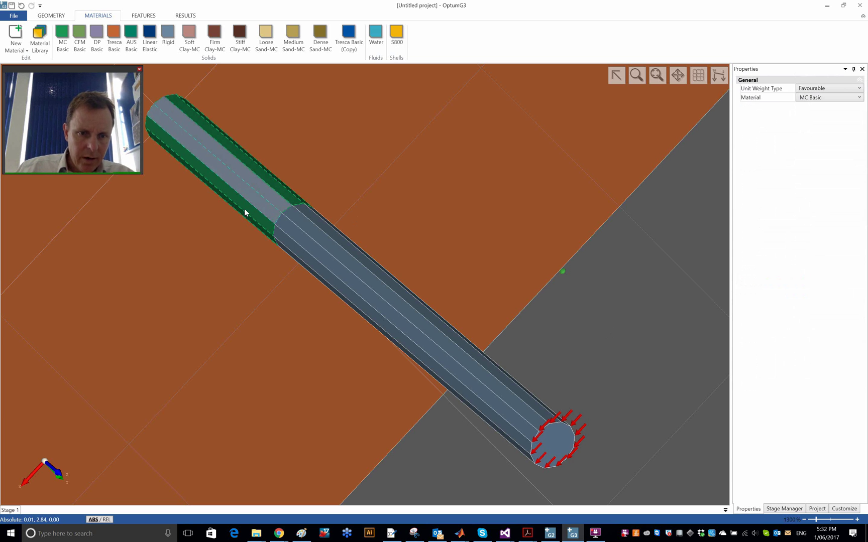
{"action": "middle_click_drag", "start_coordinate": [284, 178], "coordinate": [280, 204]}
{"action": "left_click", "coordinate": [322, 186]}
{"action": "left_click", "coordinate": [323, 185]}
{"action": "middle_click_drag", "start_coordinate": [316, 188], "coordinate": [285, 177]}
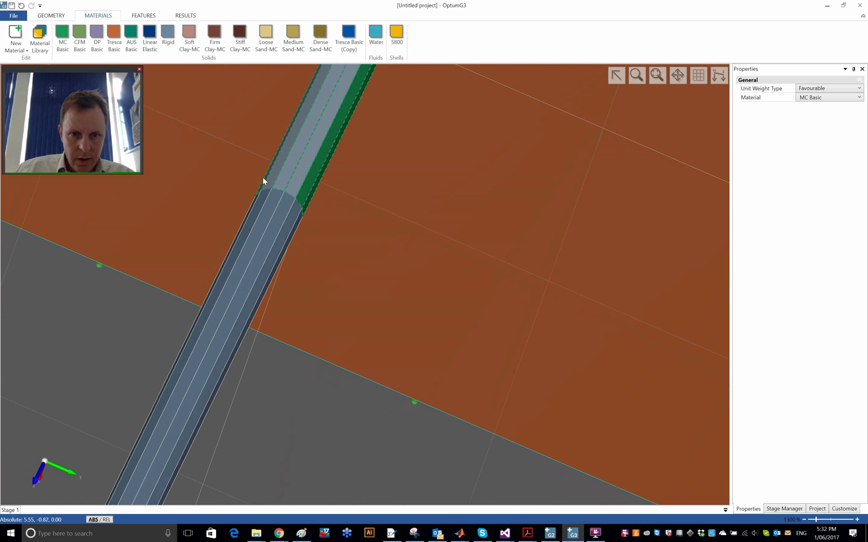
{"action": "mouse_move", "coordinate": [341, 195]}
{"action": "middle_mouse_down"}
{"action": "mouse_move", "coordinate": [249, 159]}
{"action": "mouse_move", "coordinate": [274, 176]}
{"action": "middle_mouse_up"}
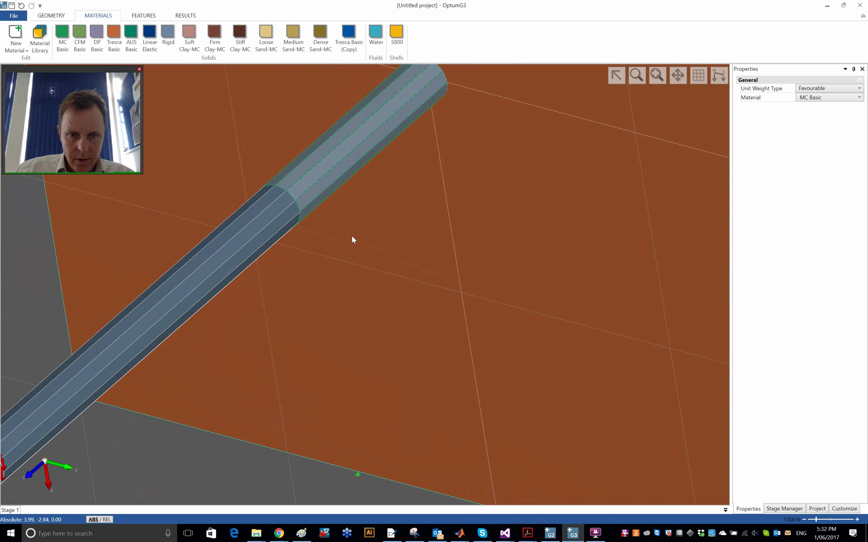
{"action": "middle_click_drag", "start_coordinate": [345, 209], "coordinate": [329, 107]}
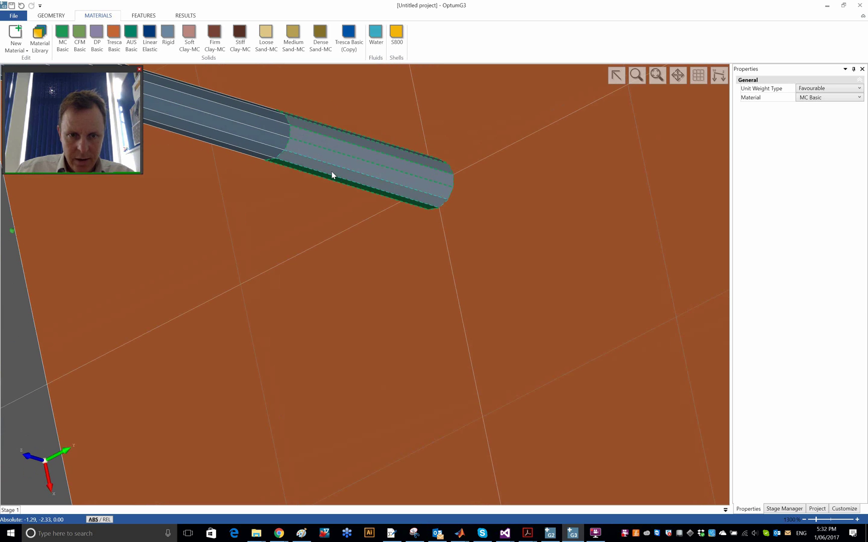
{"action": "middle_click_drag", "start_coordinate": [333, 179], "coordinate": [475, 152]}
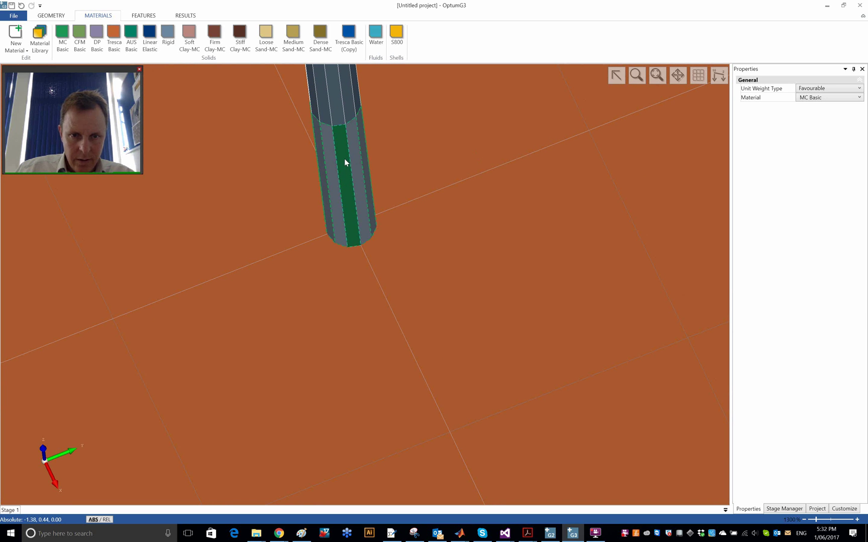
{"action": "left_click", "coordinate": [347, 35]}
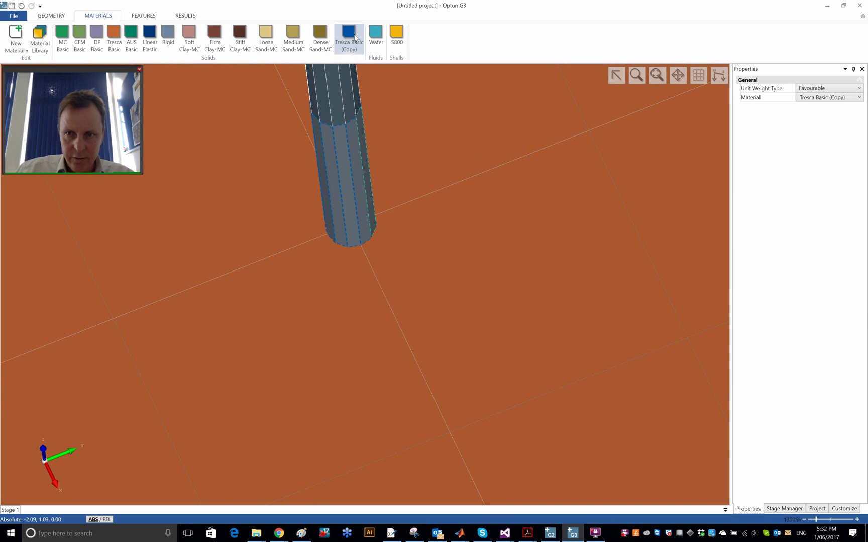
Step: Start renaming Tresca Basic (Copy) to 'Tresca Basic Interface'
{"action": "left_click", "coordinate": [655, 76]}
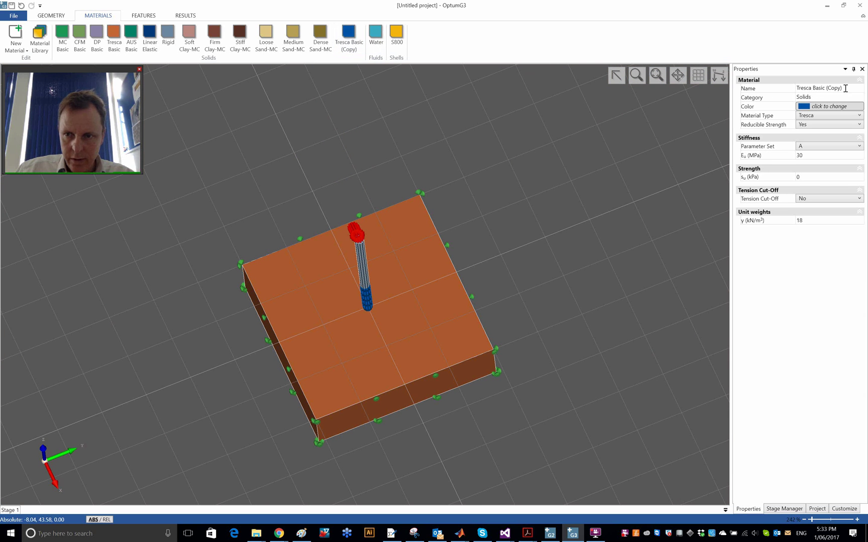
{"action": "left_click_drag", "start_coordinate": [845, 89], "coordinate": [825, 91]}
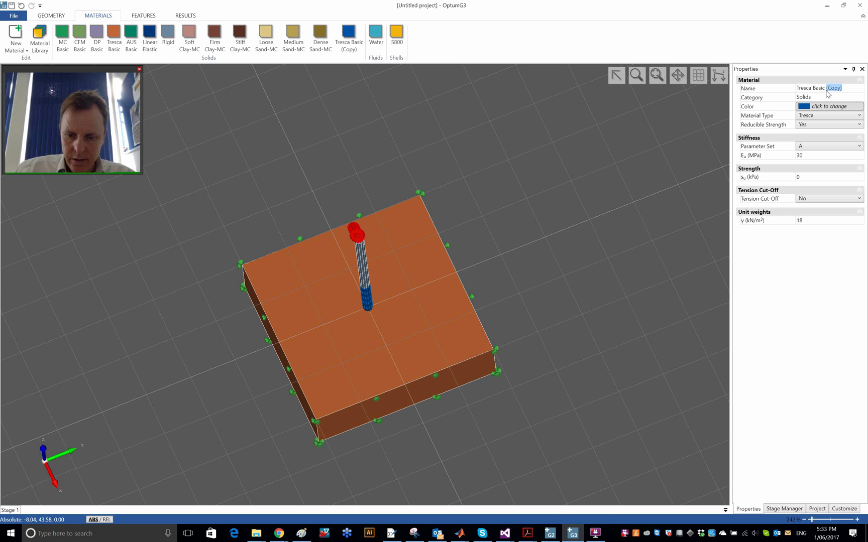
{"action": "type", "text": "ic Int"}
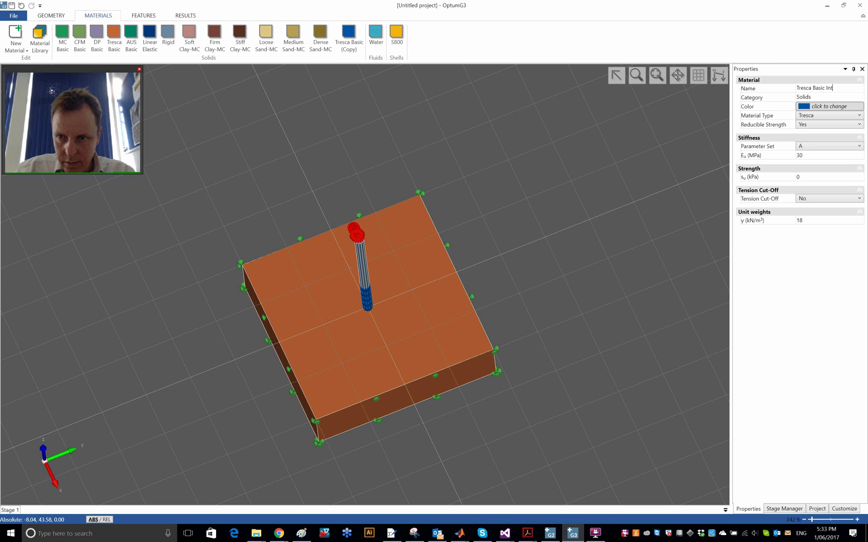
{"action": "type", "text": "erface"}
Step: Confirm the name Tresca Basic Interface and hide the soil box to expose the pile
{"action": "key", "text": "Return"}
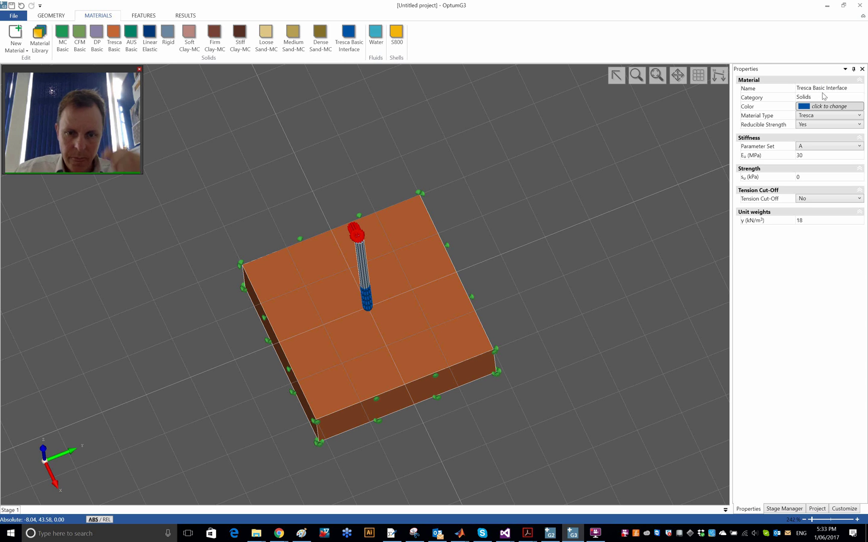
{"action": "middle_click_drag", "start_coordinate": [423, 352], "coordinate": [428, 291]}
{"action": "scroll", "coordinate": [484, 286], "scroll_direction": "up", "scroll_amount": 3}
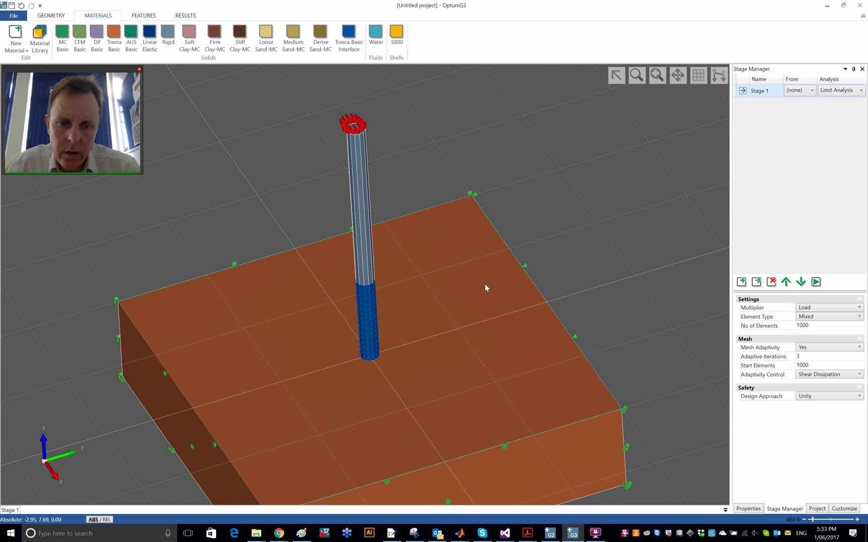
{"action": "scroll", "coordinate": [487, 312], "scroll_direction": "up", "scroll_amount": 3}
{"action": "left_click", "coordinate": [466, 372]}
{"action": "right_click", "coordinate": [475, 333]}
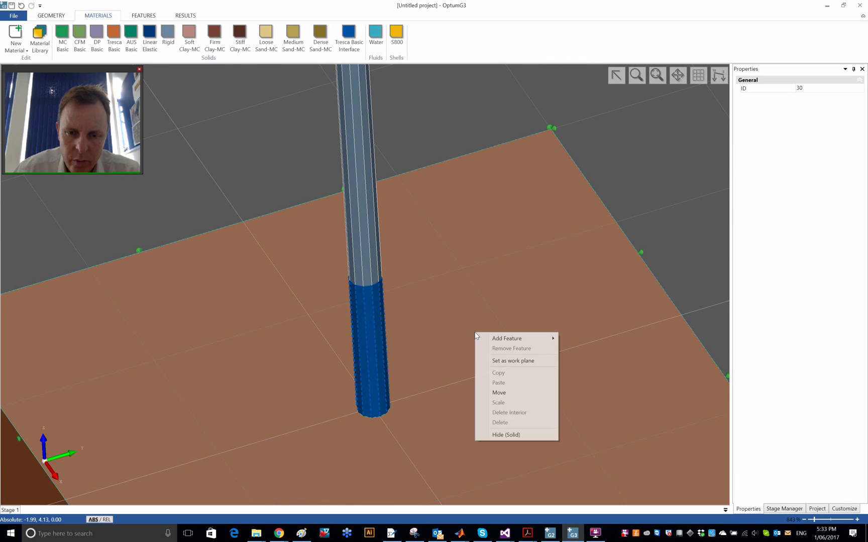
{"action": "left_click", "coordinate": [512, 436]}
{"action": "middle_click_drag", "start_coordinate": [455, 443], "coordinate": [475, 242]}
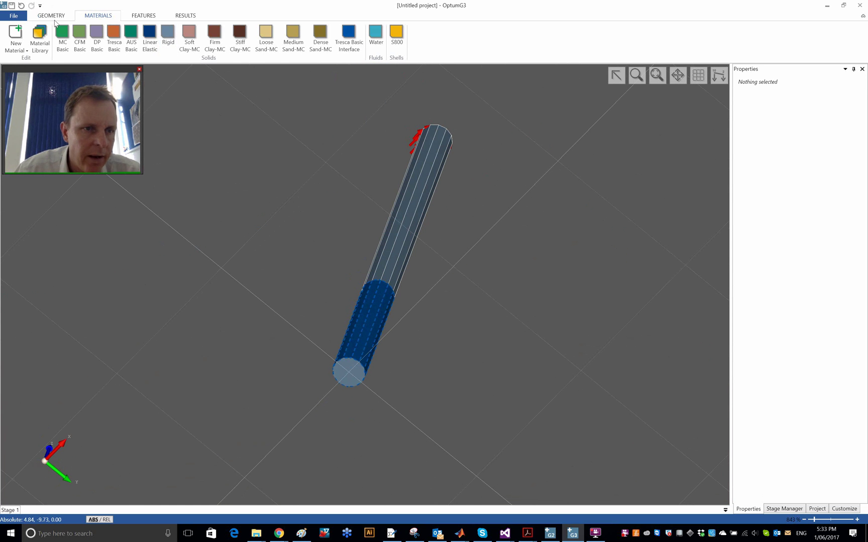
Step: Assign Tresca Basic Interface to the pile's base end
{"action": "left_click", "coordinate": [39, 14]}
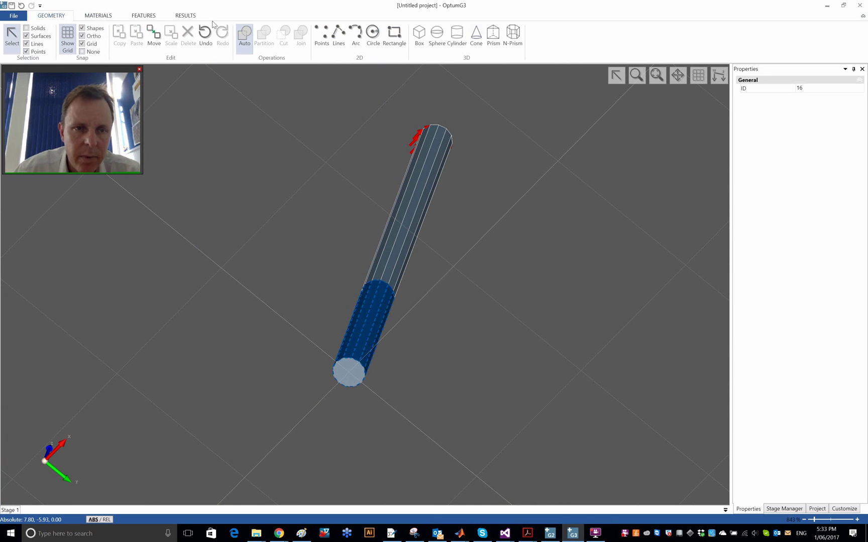
{"action": "left_click", "coordinate": [146, 15]}
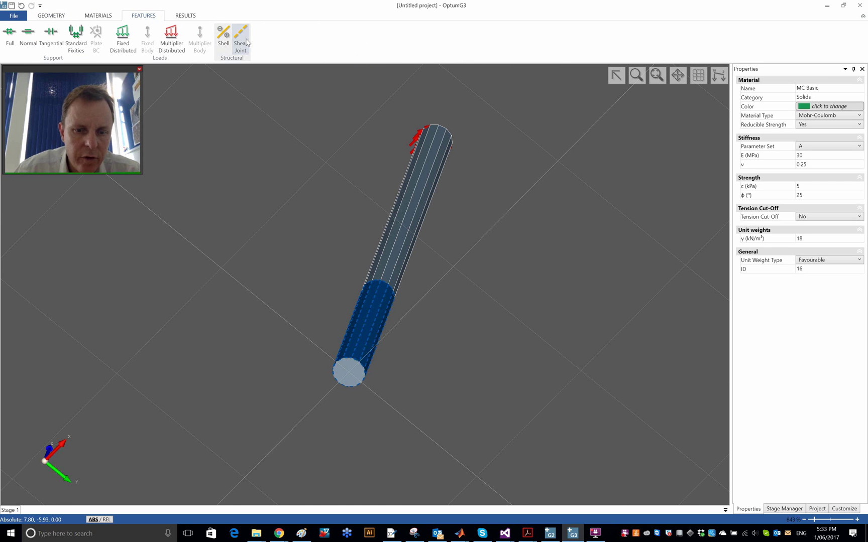
{"action": "left_click", "coordinate": [265, 223]}
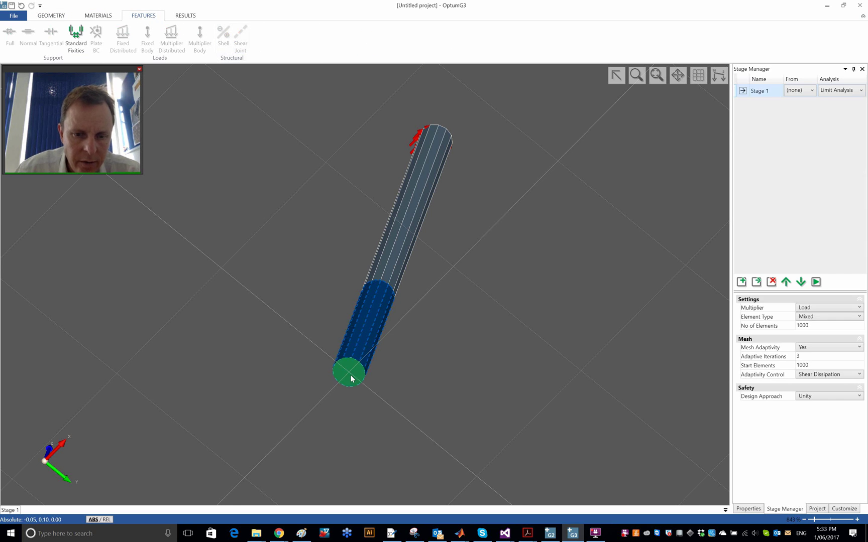
{"action": "left_click", "coordinate": [351, 375]}
{"action": "left_click", "coordinate": [98, 15]}
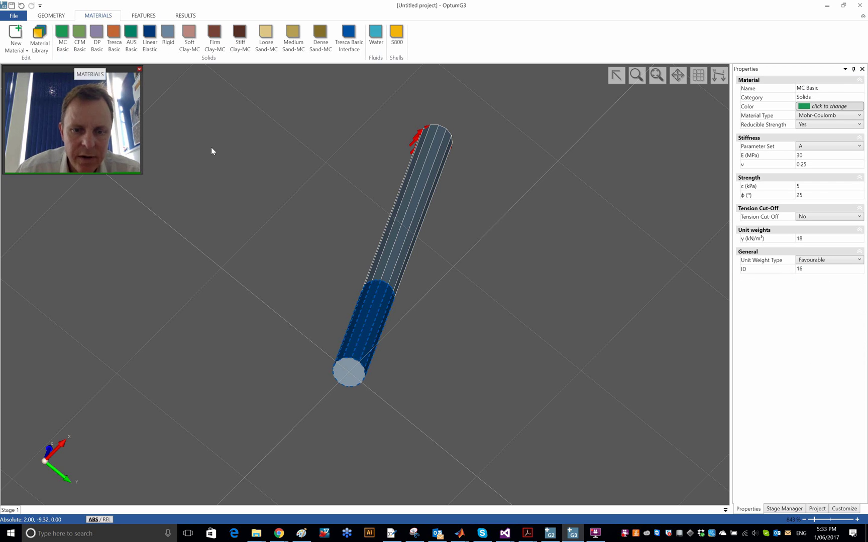
{"action": "left_click", "coordinate": [351, 47]}
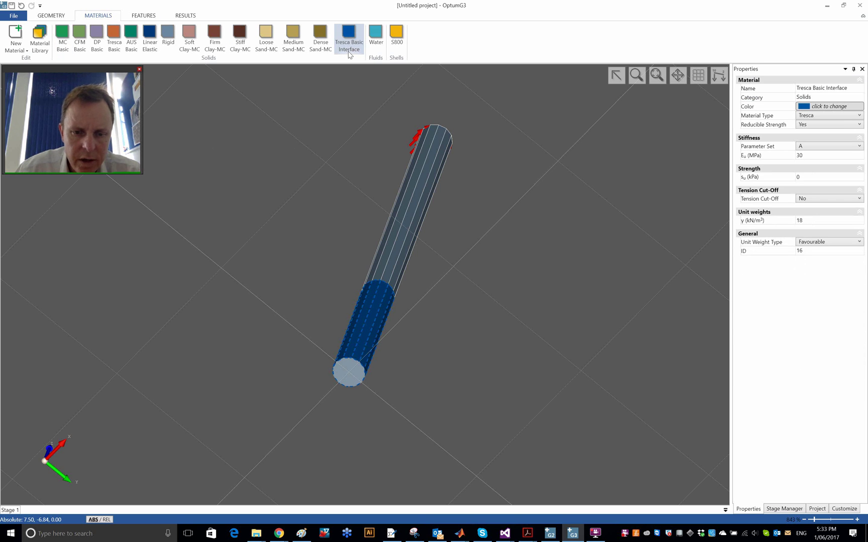
Step: Unhide the soil block and orbit to view the box from above
{"action": "left_click", "coordinate": [491, 190]}
{"action": "right_click", "coordinate": [501, 165]}
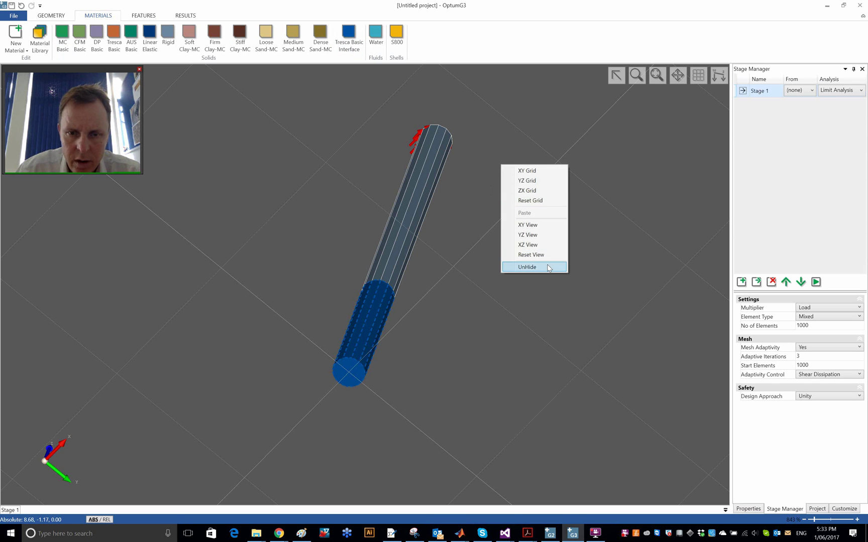
{"action": "left_click", "coordinate": [527, 267]}
{"action": "middle_click_drag", "start_coordinate": [527, 172], "coordinate": [382, 395]}
{"action": "scroll", "coordinate": [266, 308], "scroll_direction": "down", "scroll_amount": 5}
{"action": "middle_click_drag", "start_coordinate": [273, 394], "coordinate": [99, 450]}
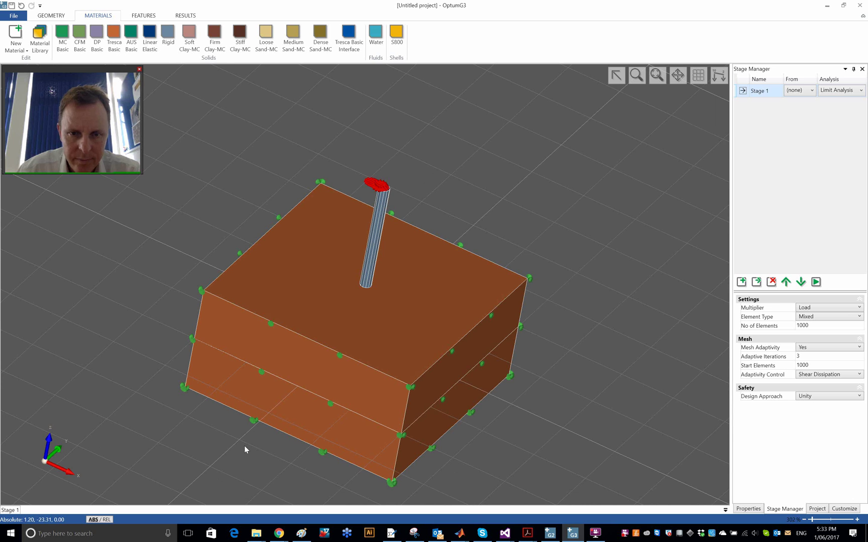
{"action": "middle_click_drag", "start_coordinate": [246, 448], "coordinate": [200, 440]}
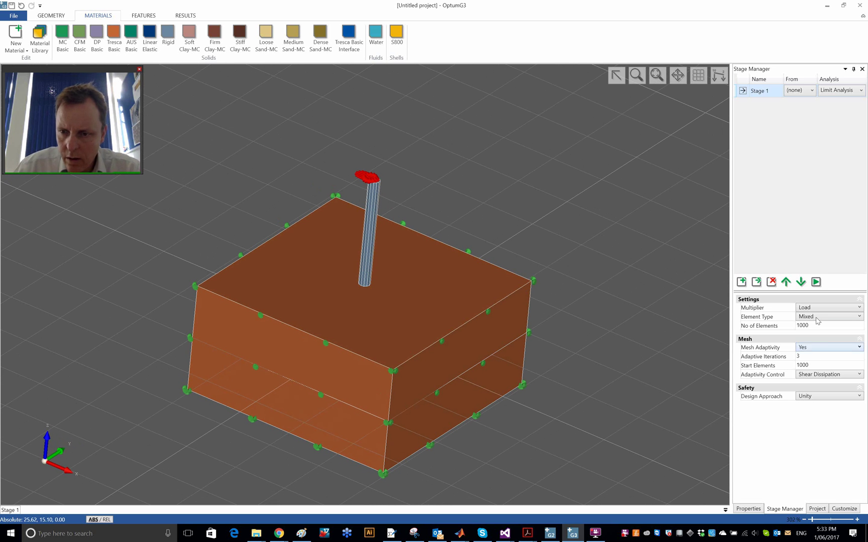
Step: Run the limit analysis, converging to collapse multiplier 533.714 on 1743 elements
{"action": "left_click", "coordinate": [815, 282]}
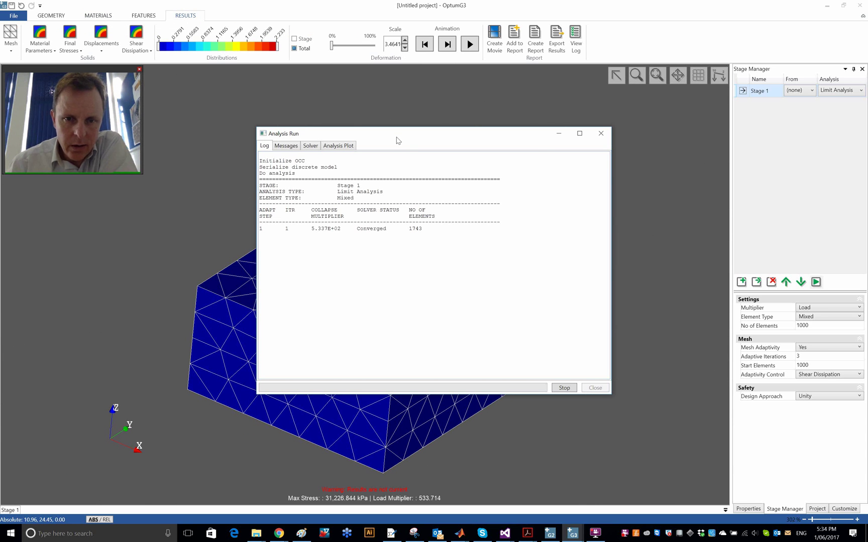
Step: Move the analysis log aside and orbit and zoom around the pile to inspect results
{"action": "left_click_drag", "start_coordinate": [409, 140], "coordinate": [668, 161]}
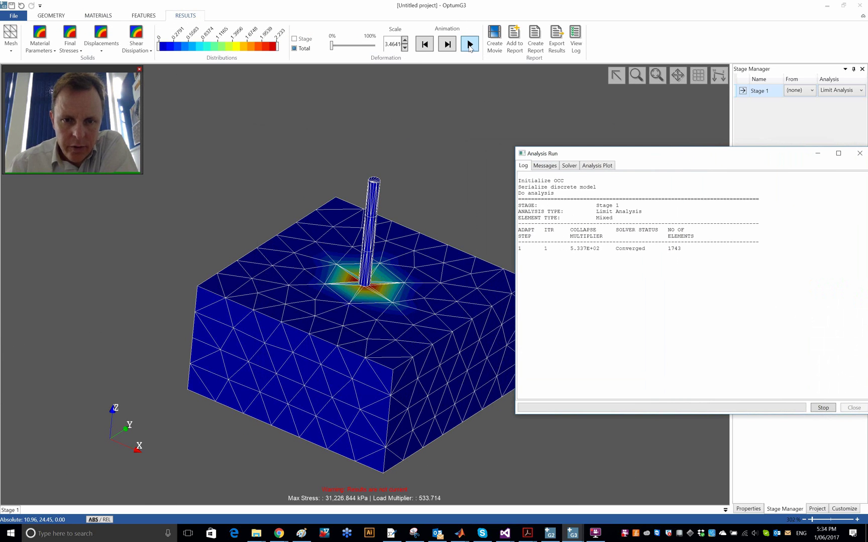
{"action": "scroll", "coordinate": [366, 294], "scroll_direction": "up", "scroll_amount": 10}
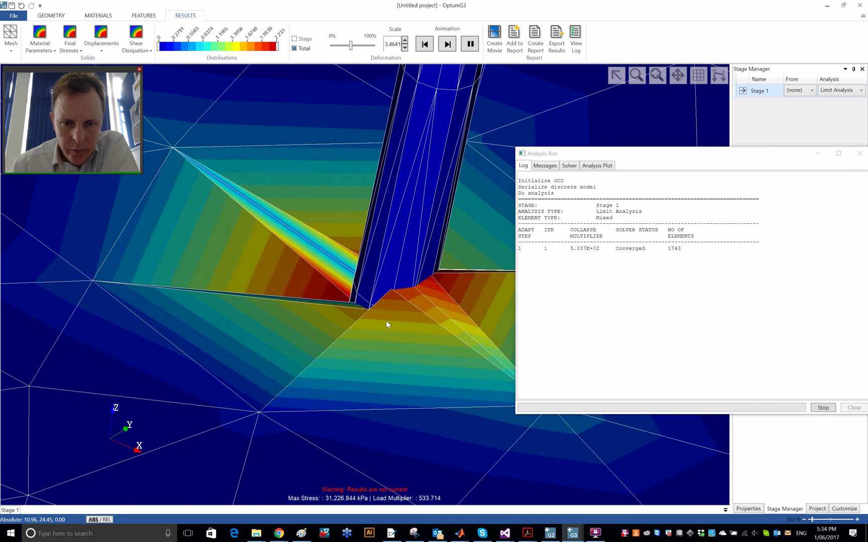
{"action": "right_click_drag", "start_coordinate": [394, 326], "coordinate": [480, 267]}
{"action": "right_click_drag", "start_coordinate": [138, 346], "coordinate": [238, 352]}
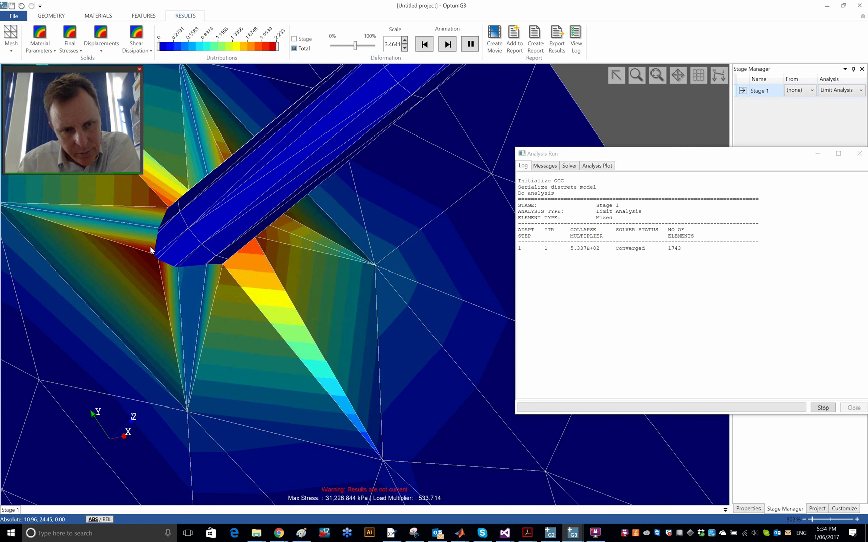
{"action": "right_click_drag", "start_coordinate": [194, 302], "coordinate": [128, 287]}
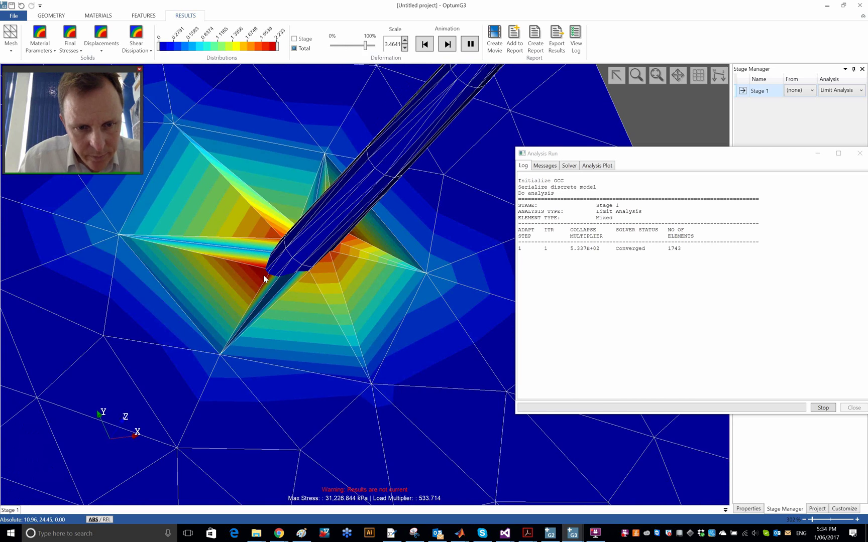
{"action": "scroll", "coordinate": [264, 275], "scroll_direction": "up", "scroll_amount": 4}
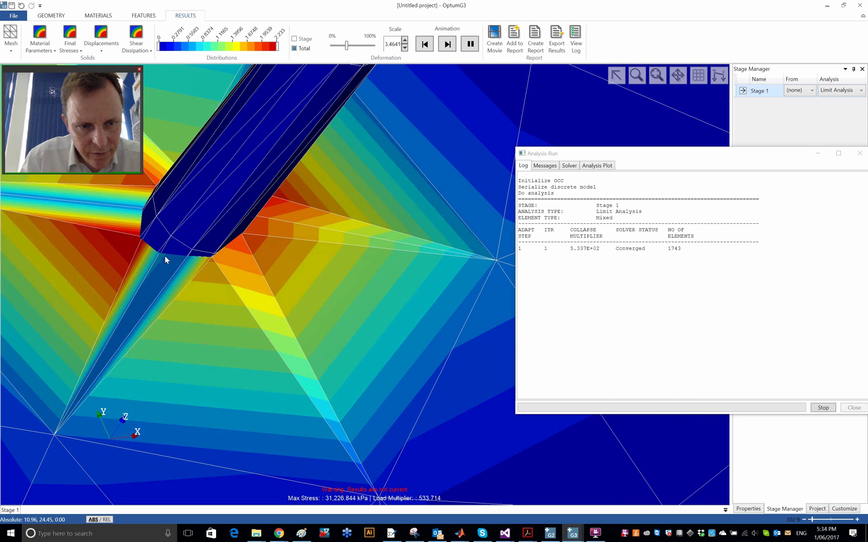
{"action": "middle_click_drag", "start_coordinate": [174, 265], "coordinate": [319, 292]}
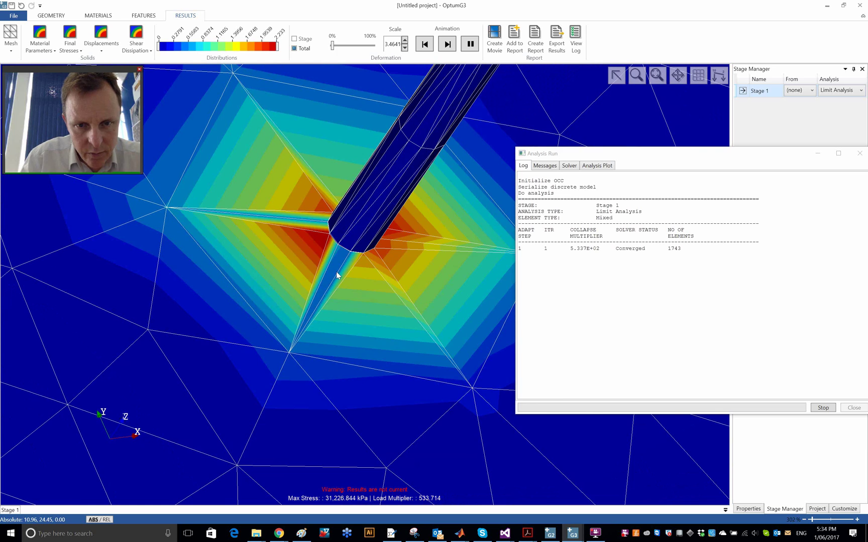
{"action": "mouse_move", "coordinate": [296, 272]}
{"action": "right_mouse_down"}
{"action": "mouse_move", "coordinate": [307, 269]}
{"action": "mouse_move", "coordinate": [297, 282]}
{"action": "right_mouse_up"}
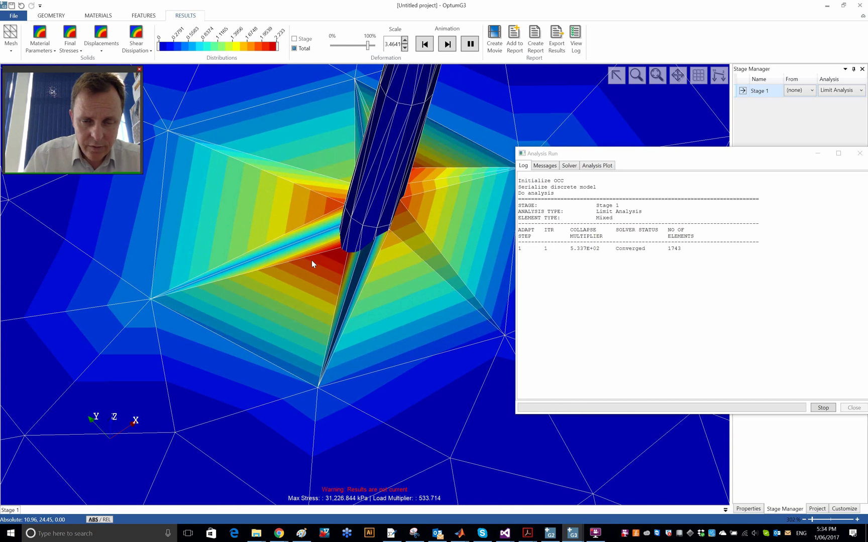
Step: Show the fully deformed state with the deformation scale reduced to 2
{"action": "left_click", "coordinate": [425, 44]}
{"action": "left_click", "coordinate": [445, 45]}
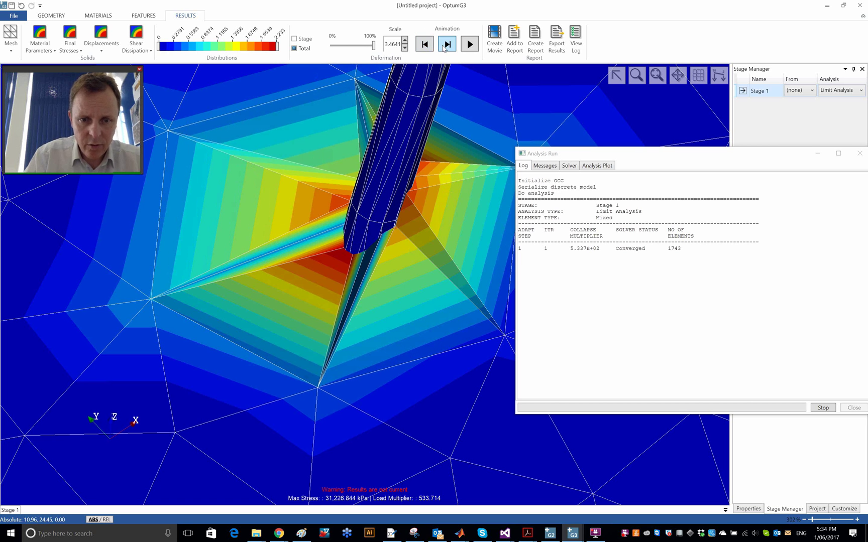
{"action": "left_click", "coordinate": [405, 47]}
{"action": "left_click", "coordinate": [404, 48]}
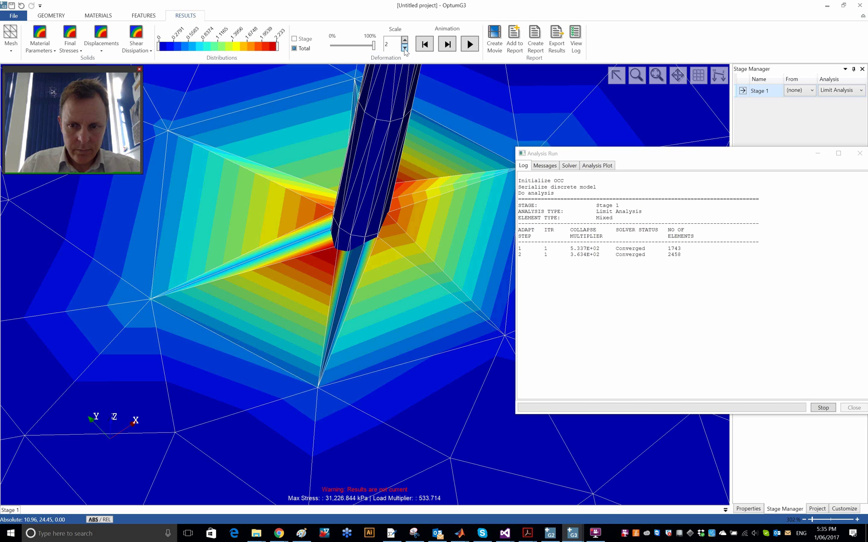
Step: Restore the deformation scale to 3.4641 and animate the pile, zooming toward its tip
{"action": "left_click", "coordinate": [404, 49]}
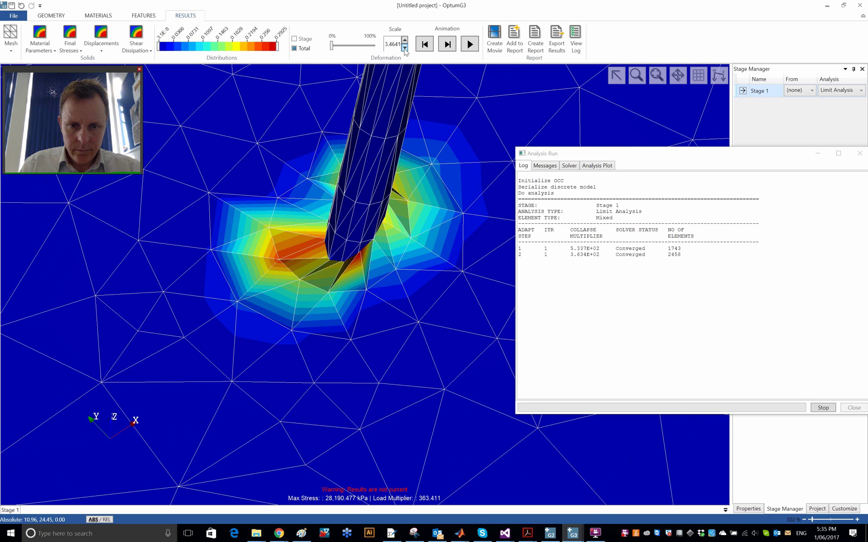
{"action": "left_click", "coordinate": [470, 45]}
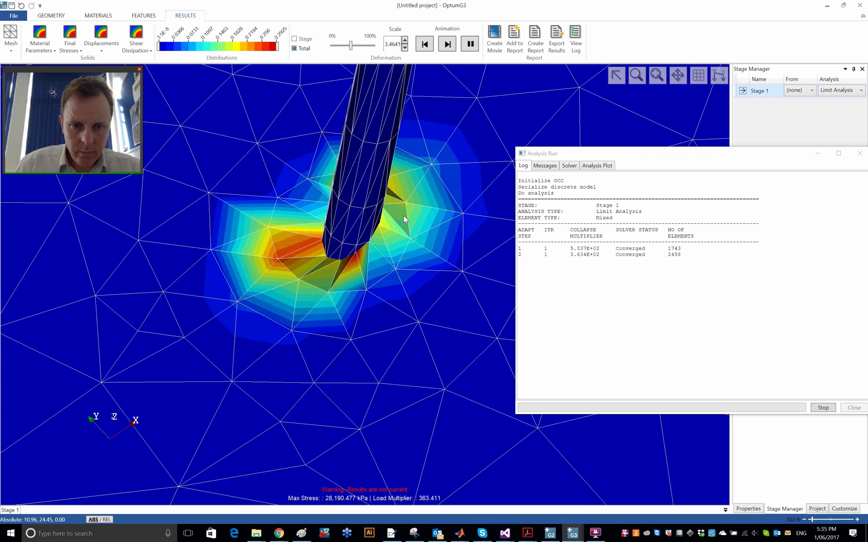
{"action": "scroll", "coordinate": [334, 255], "scroll_direction": "up", "scroll_amount": 3}
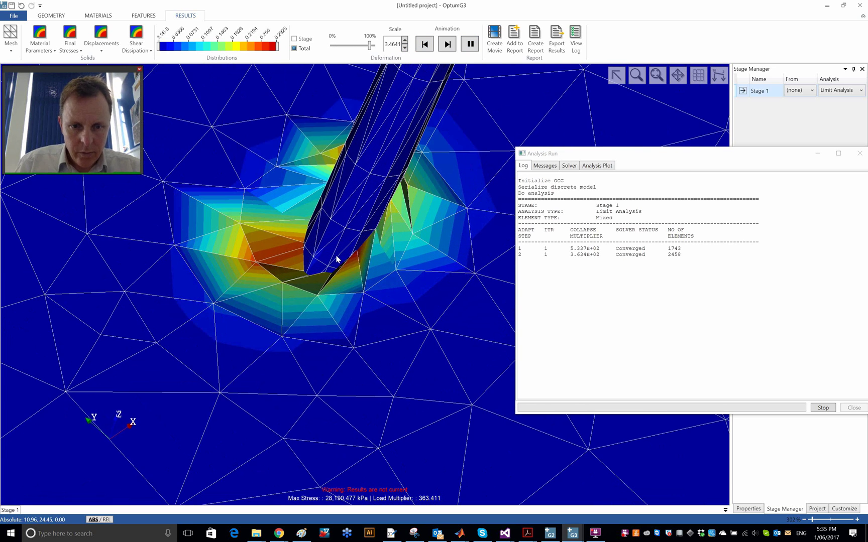
{"action": "scroll", "coordinate": [256, 271], "scroll_direction": "up", "scroll_amount": 2}
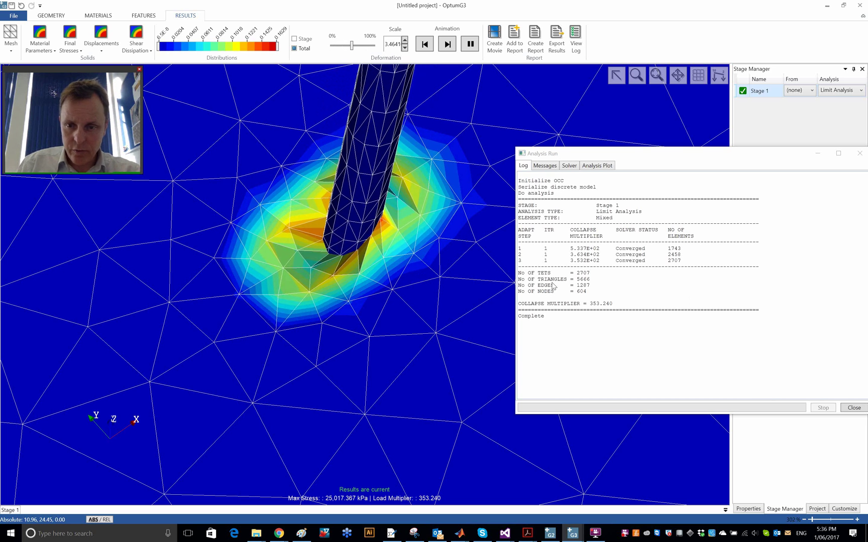
Step: View the pile obliquely, rewind to undeformed, and select 353.240 in the Analysis Run log
{"action": "scroll", "coordinate": [361, 245], "scroll_direction": "up", "scroll_amount": 3}
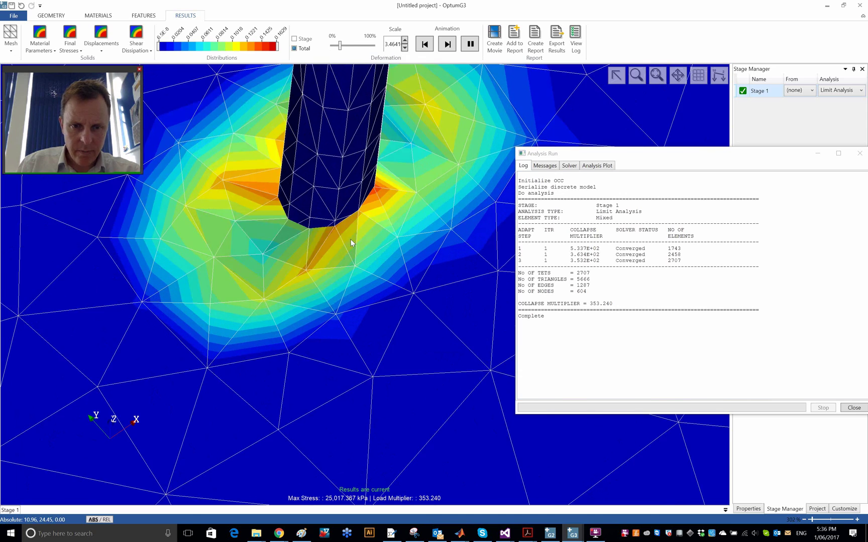
{"action": "scroll", "coordinate": [349, 237], "scroll_direction": "up", "scroll_amount": 2}
{"action": "scroll", "coordinate": [359, 246], "scroll_direction": "up", "scroll_amount": 1}
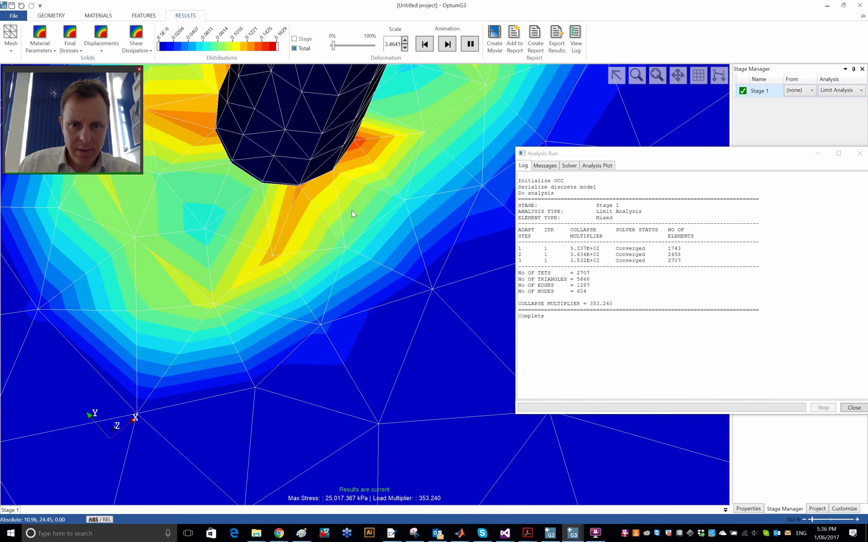
{"action": "scroll", "coordinate": [348, 257], "scroll_direction": "down", "scroll_amount": 5}
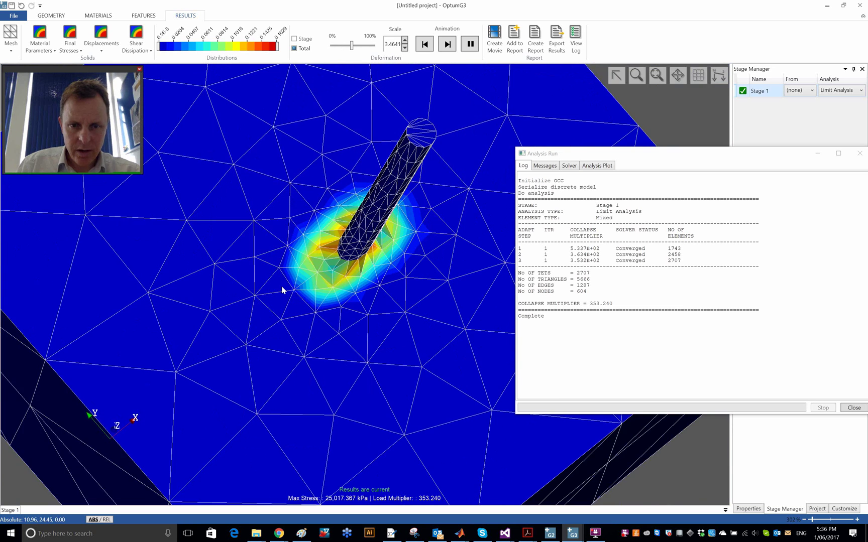
{"action": "middle_click_drag", "start_coordinate": [285, 289], "coordinate": [324, 269]}
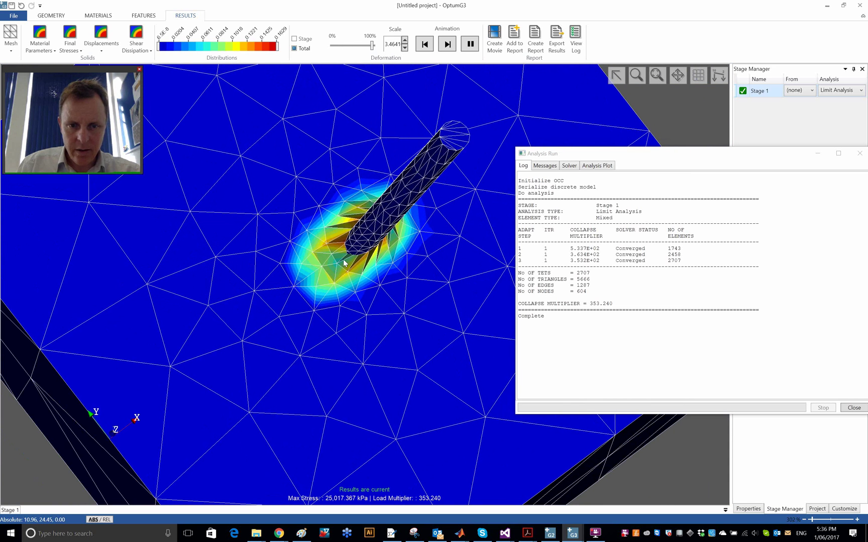
{"action": "left_click", "coordinate": [424, 44]}
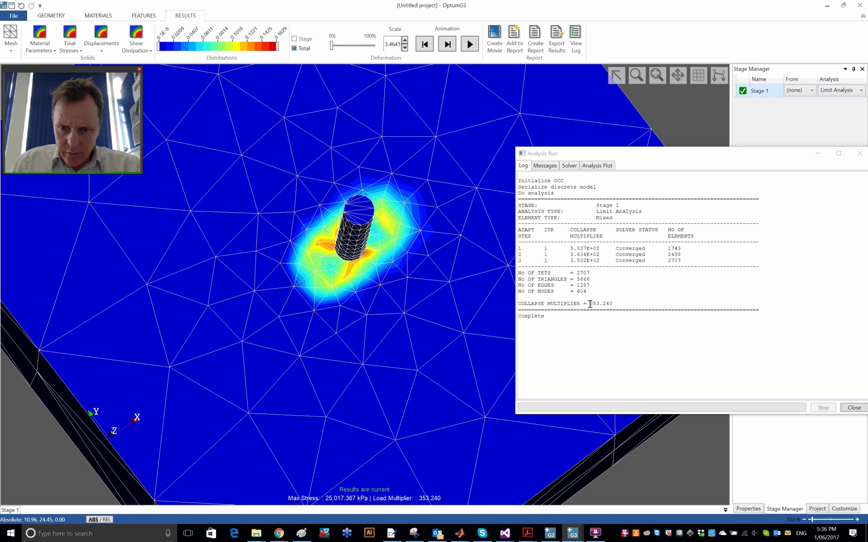
{"action": "left_click_drag", "start_coordinate": [589, 304], "coordinate": [619, 304]}
{"action": "key", "text": "ctrl+c"}
Step: Compute 353.240*pi/4 in MATLAB, giving a 277.43 collapse force, then return to OptumG3
{"action": "key", "text": "alt+Tab"}
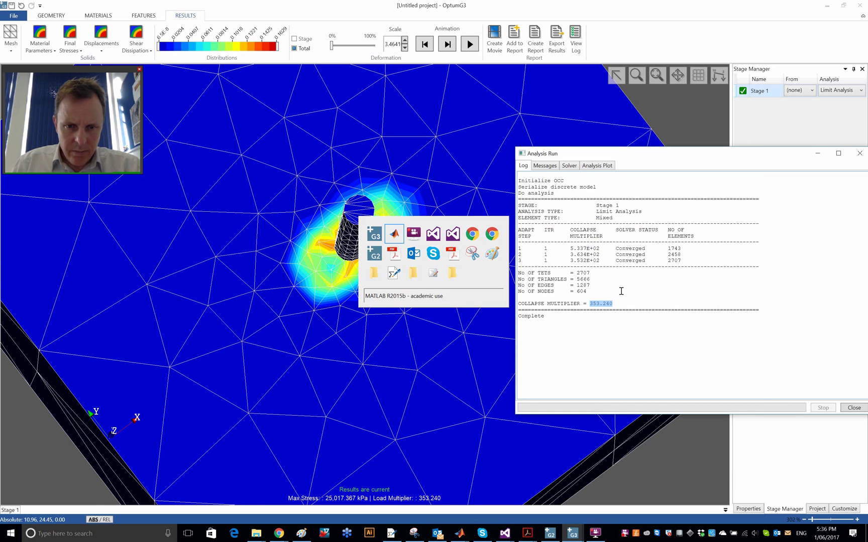
{"action": "key", "text": "ctrl+v"}
{"action": "type", "text": "*pi/4"}
{"action": "key", "text": "Return"}
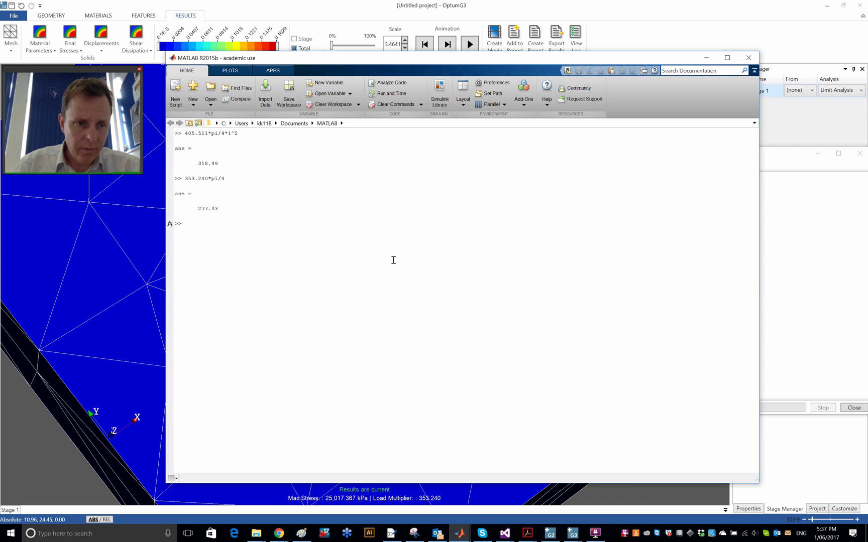
{"action": "key", "text": "alt+Tab"}
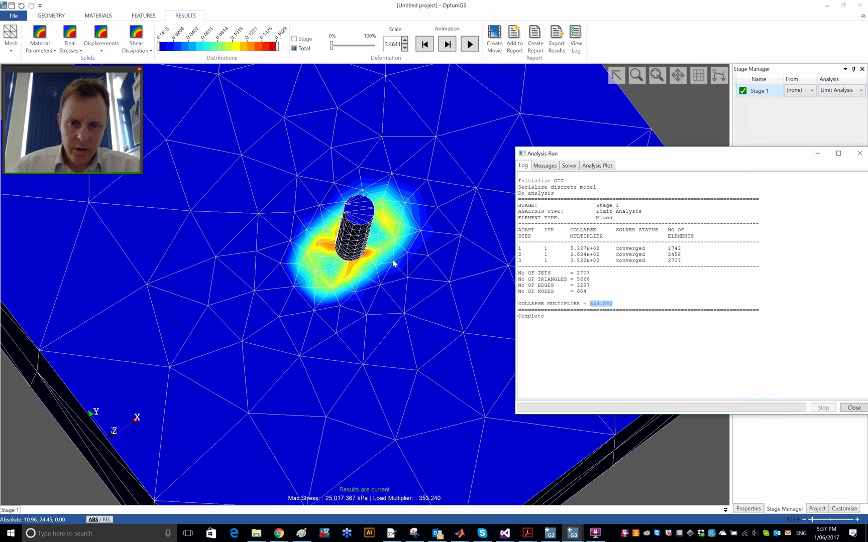
Step: Close the Analysis Run log, view the whole soil block, and replay the deformation animation
{"action": "left_click", "coordinate": [854, 408]}
{"action": "left_click", "coordinate": [860, 409]}
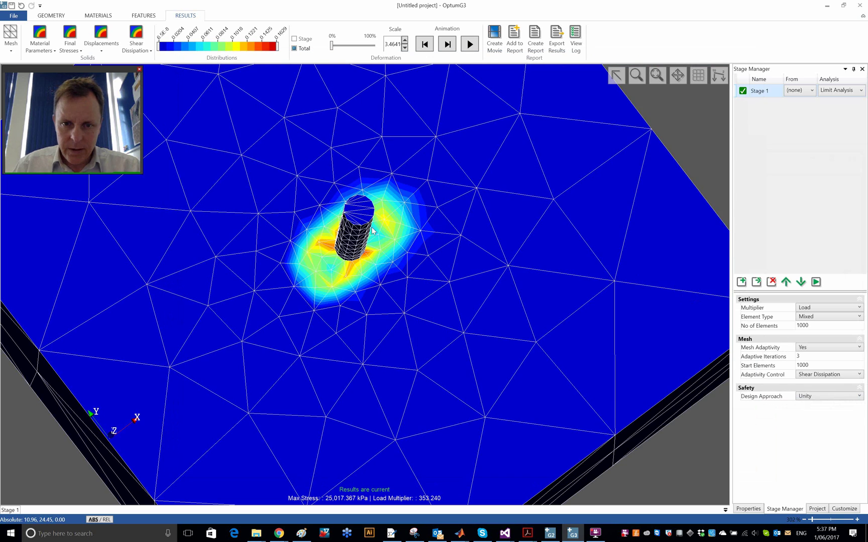
{"action": "scroll", "coordinate": [638, 281], "scroll_direction": "down", "scroll_amount": 5}
{"action": "middle_click_drag", "start_coordinate": [389, 294], "coordinate": [416, 159]}
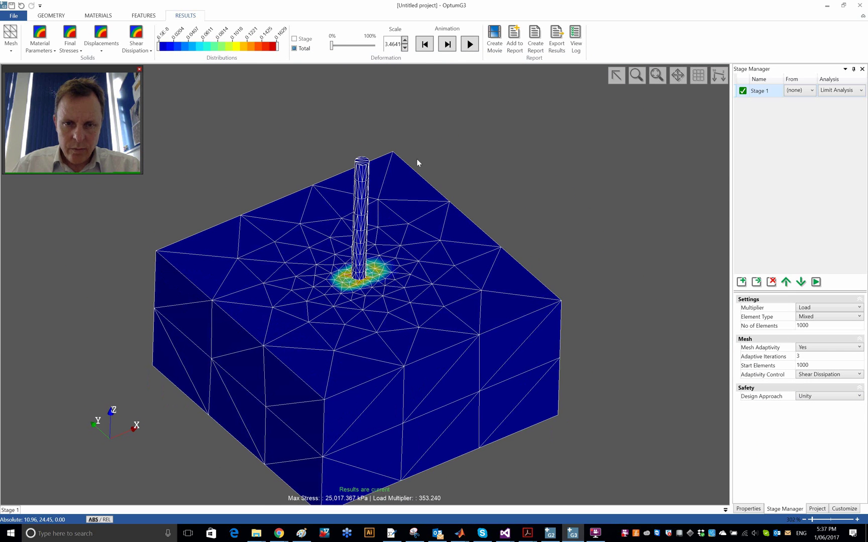
{"action": "left_click", "coordinate": [469, 45]}
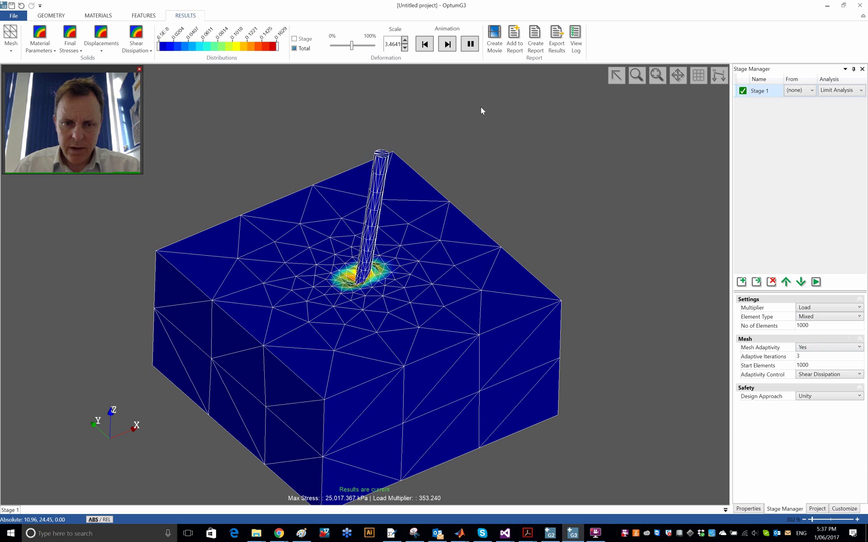
{"action": "left_click", "coordinate": [426, 47]}
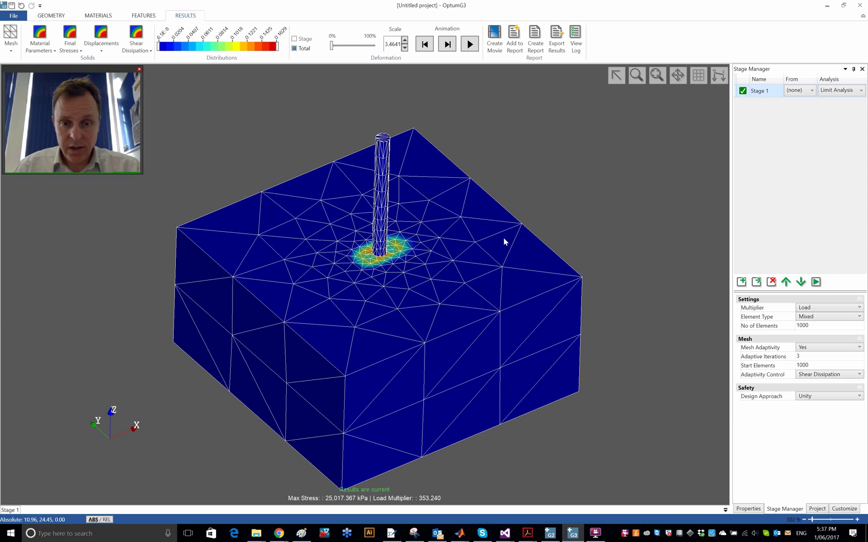
{"action": "key", "text": "alt+Tab"}
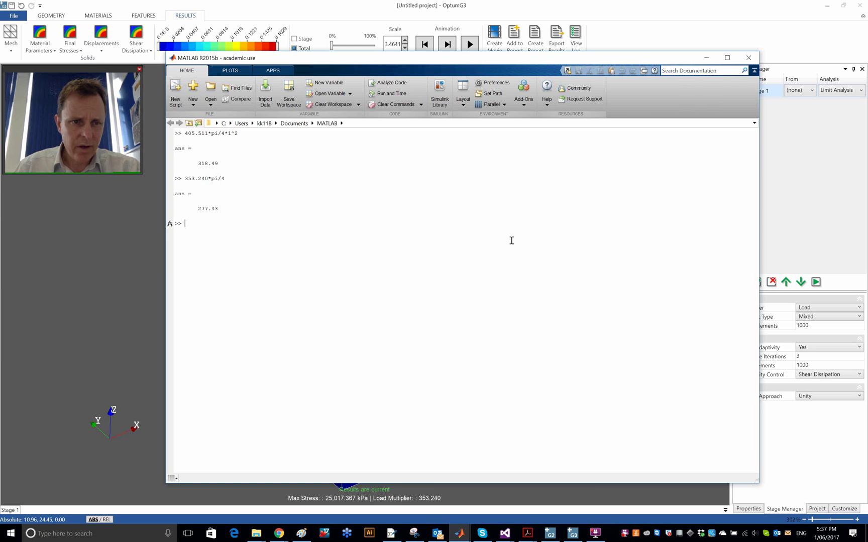
Step: Switch from MATLAB back to the OptumG3 model view
{"action": "key", "text": "alt+Tab"}
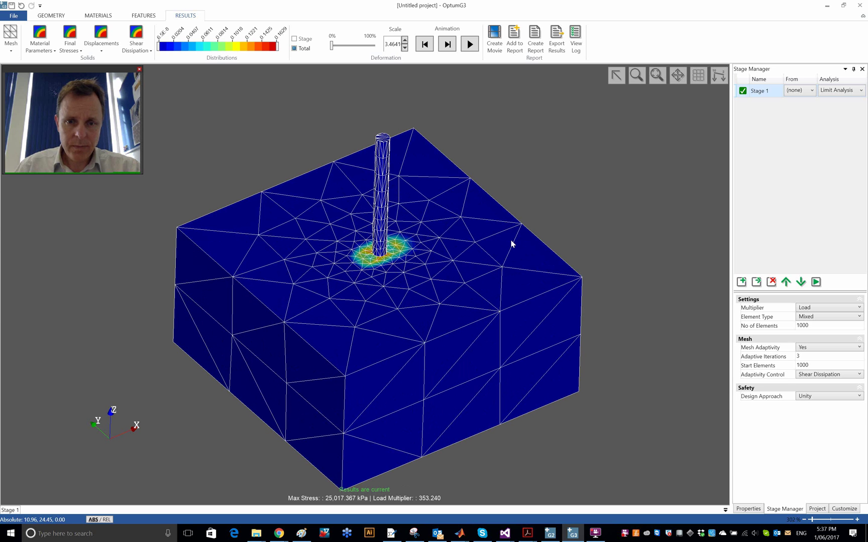
{"action": "scroll", "coordinate": [512, 244], "scroll_direction": "down", "scroll_amount": 2}
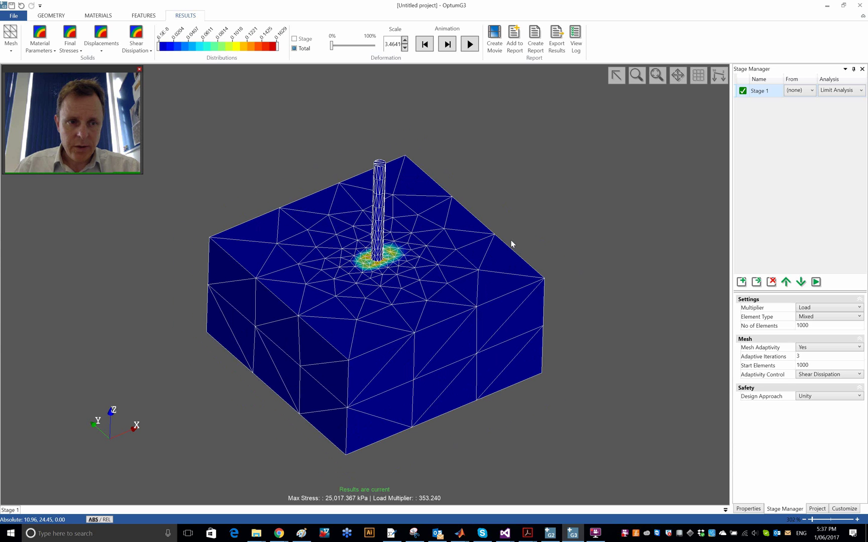